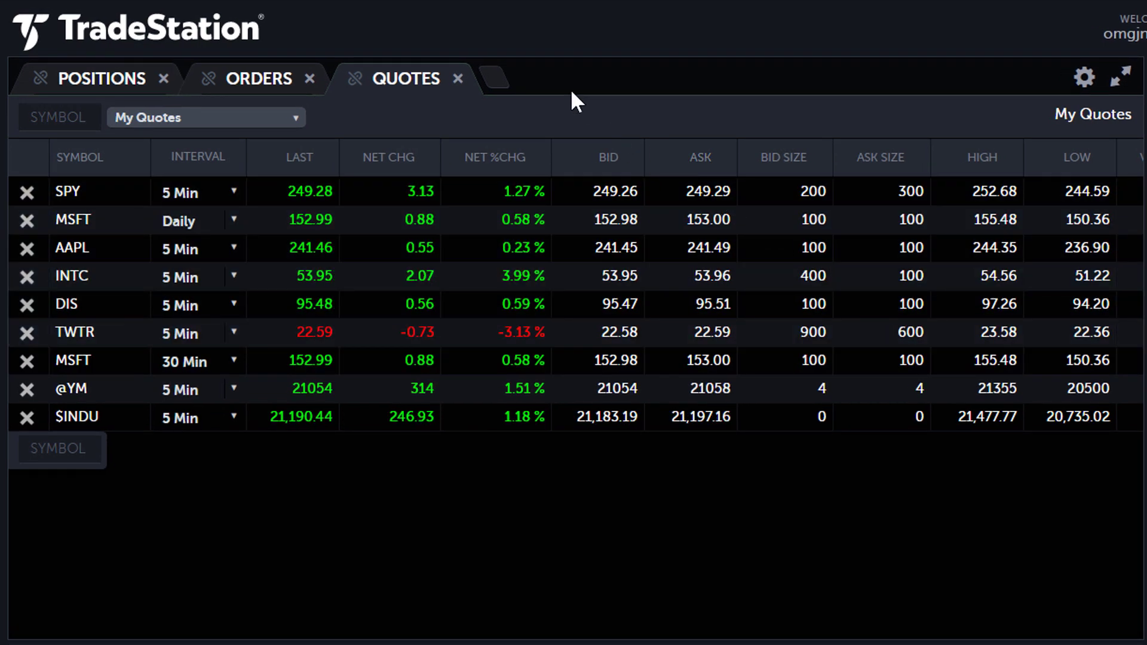
# Step: Add a Chart window from the new-window list beside QUOTES, loading a 5-minute $SPX.X chart
pyautogui.click(495, 79)
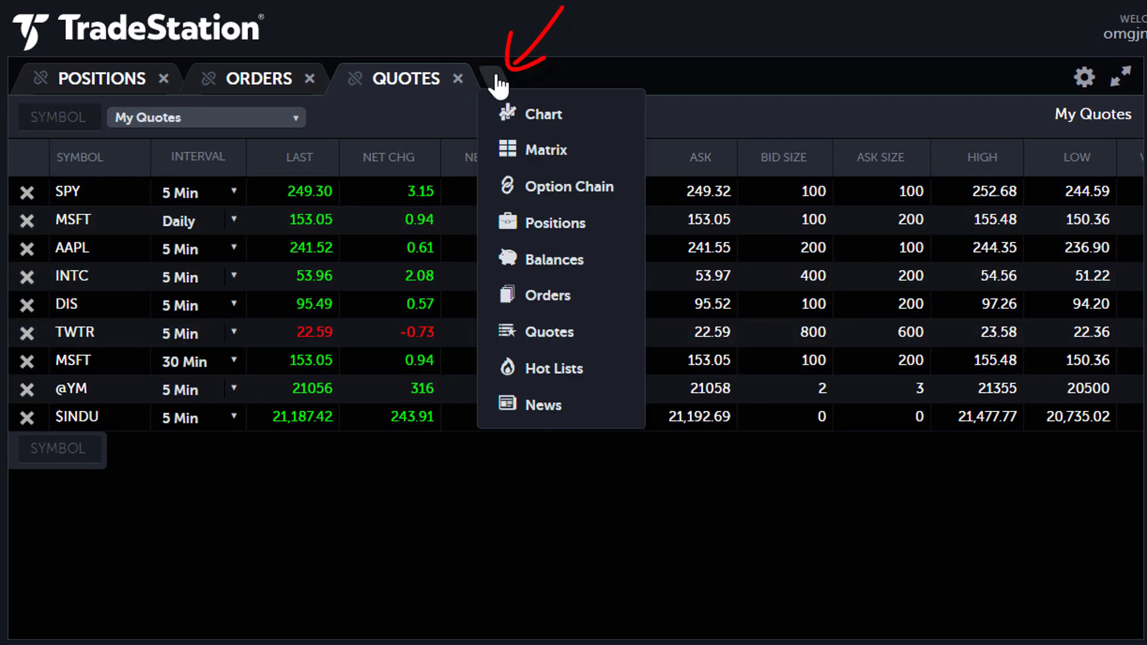
pyautogui.click(612, 125)
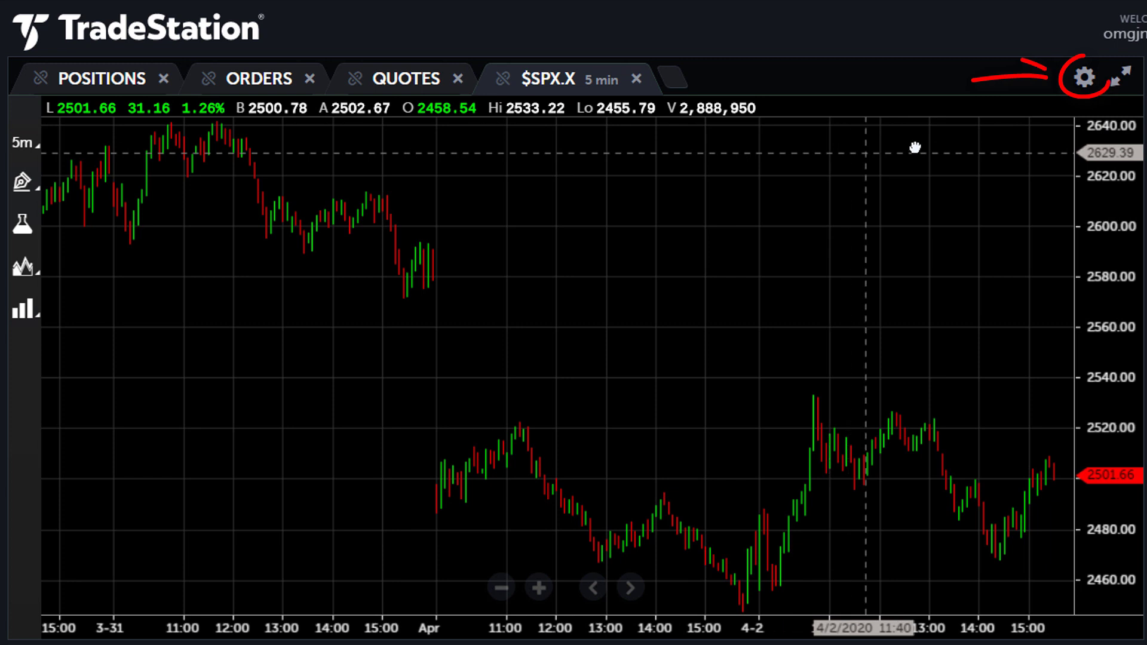
pyautogui.click(1082, 83)
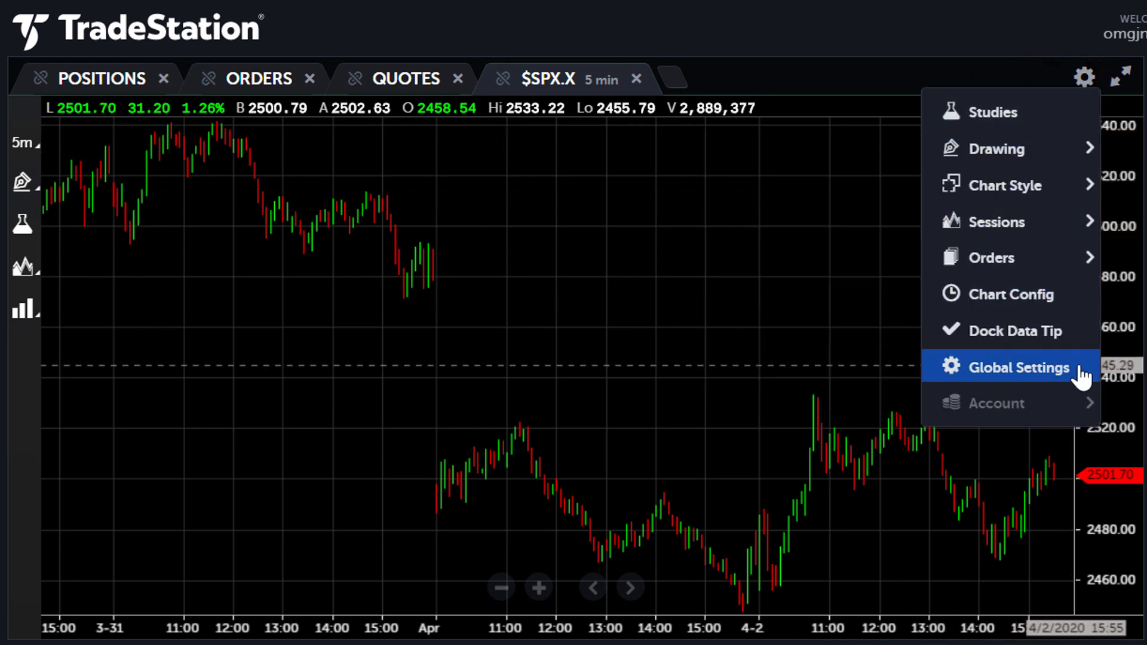
pyautogui.click(1019, 368)
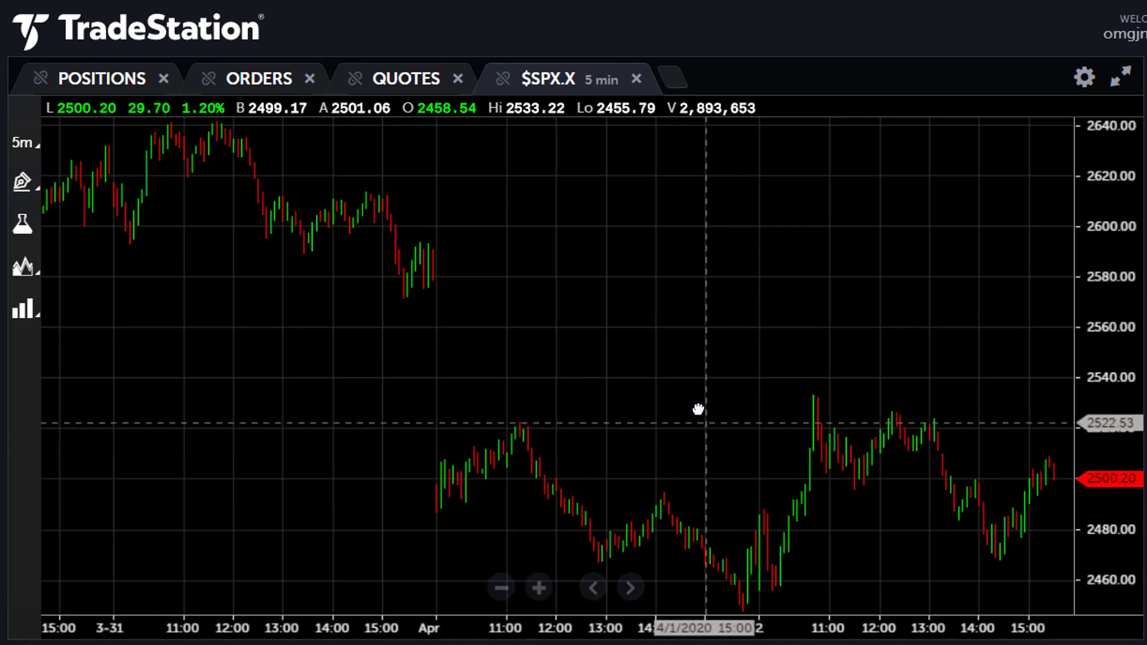
# Step: Zoom into the $SPX.X chart, shift it to the latest bars, and stretch the price scale taller
pyautogui.scroll(4, 690, 311)
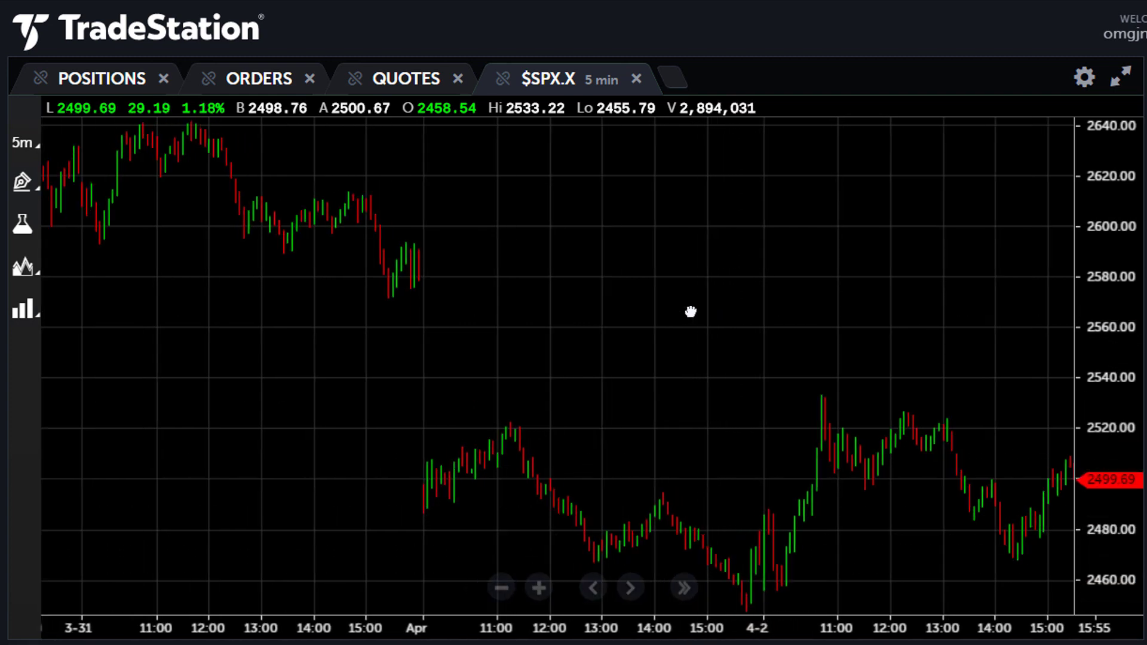
pyautogui.scroll(5, 682, 329)
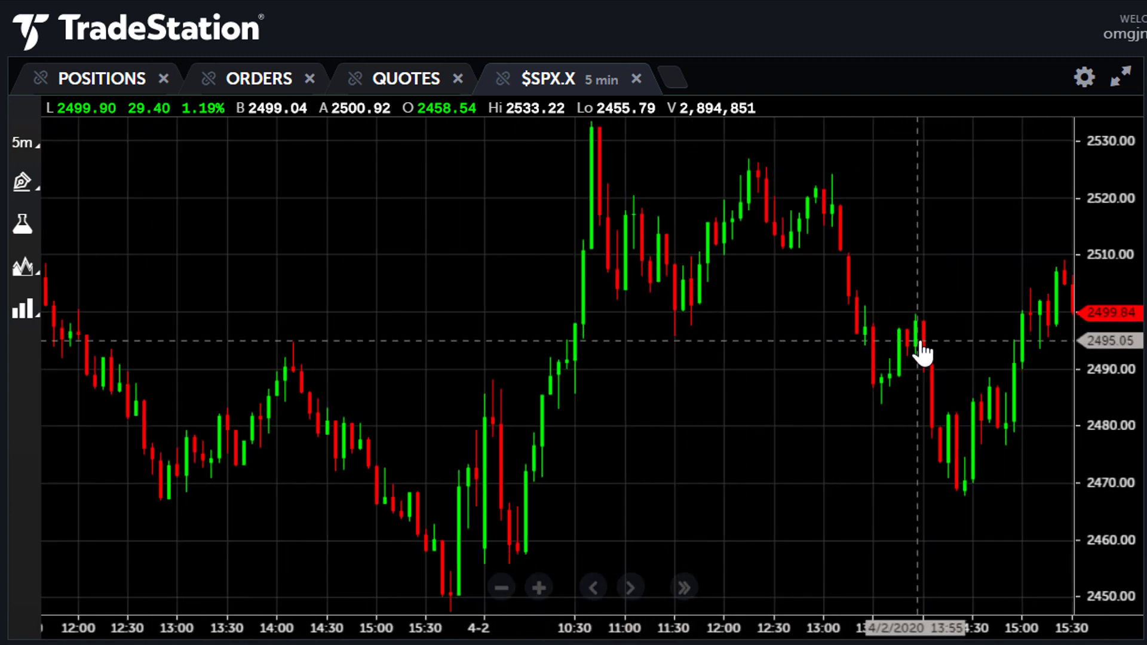
pyautogui.moveTo(952, 310); pyautogui.dragTo(663, 307)
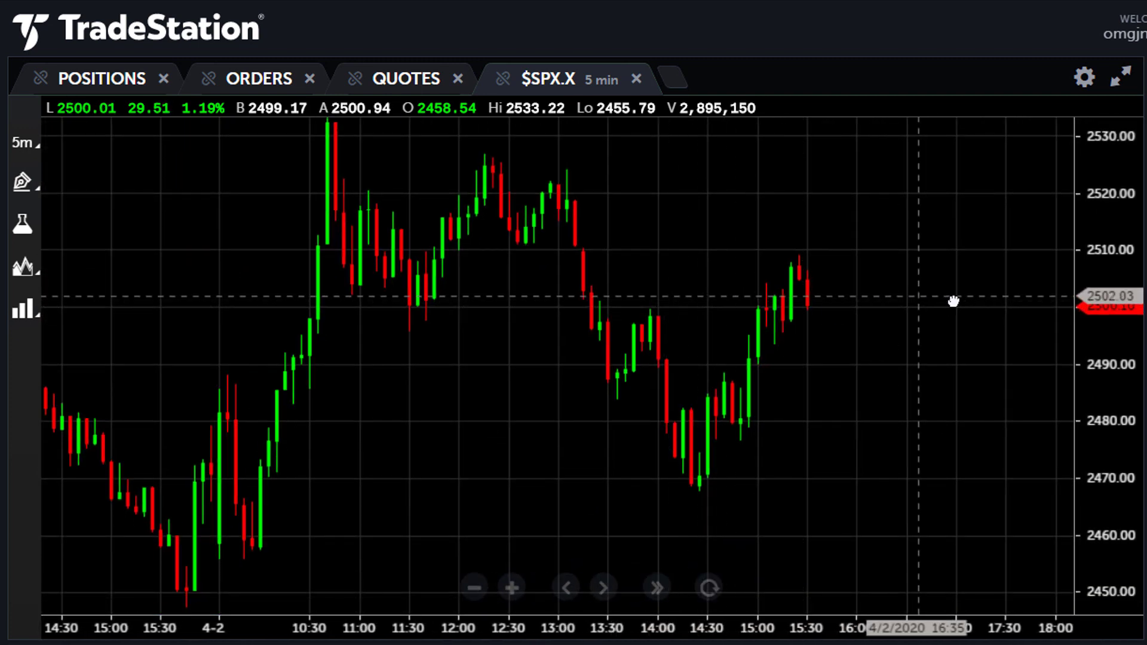
pyautogui.moveTo(1114, 433); pyautogui.dragTo(1111, 410)
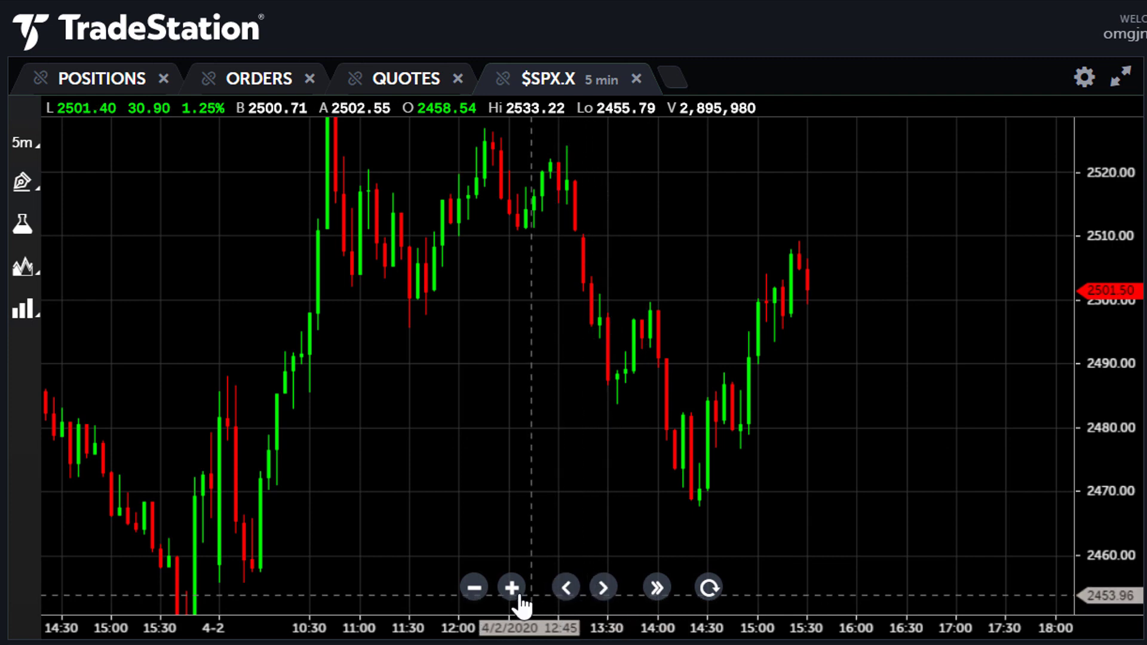
# Step: Adjust time-axis zoom and step back and forward, then jump to the latest bars and reset the price scale
pyautogui.click(476, 590)
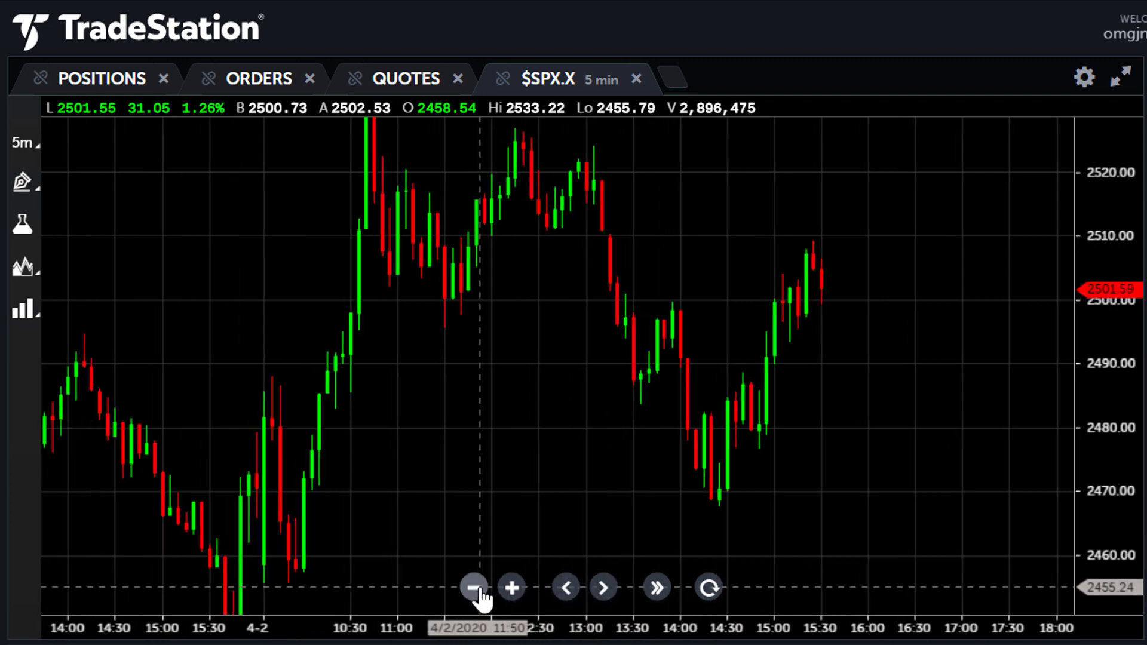
pyautogui.click(511, 589)
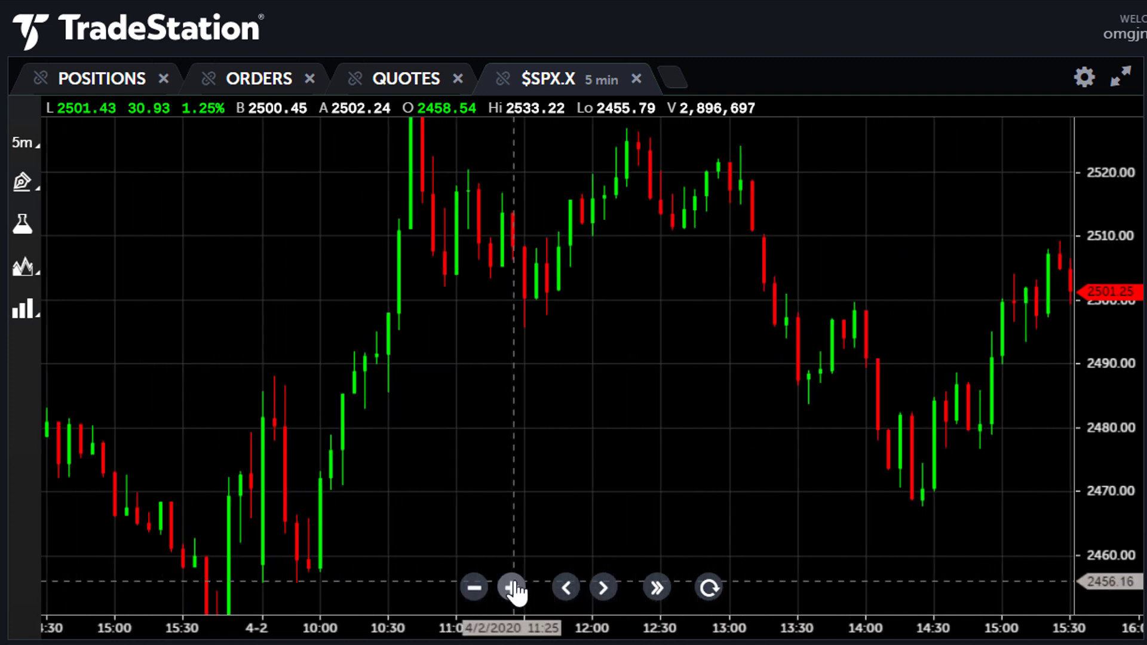
pyautogui.click(565, 588)
pyautogui.click(566, 588)
pyautogui.click(566, 588)
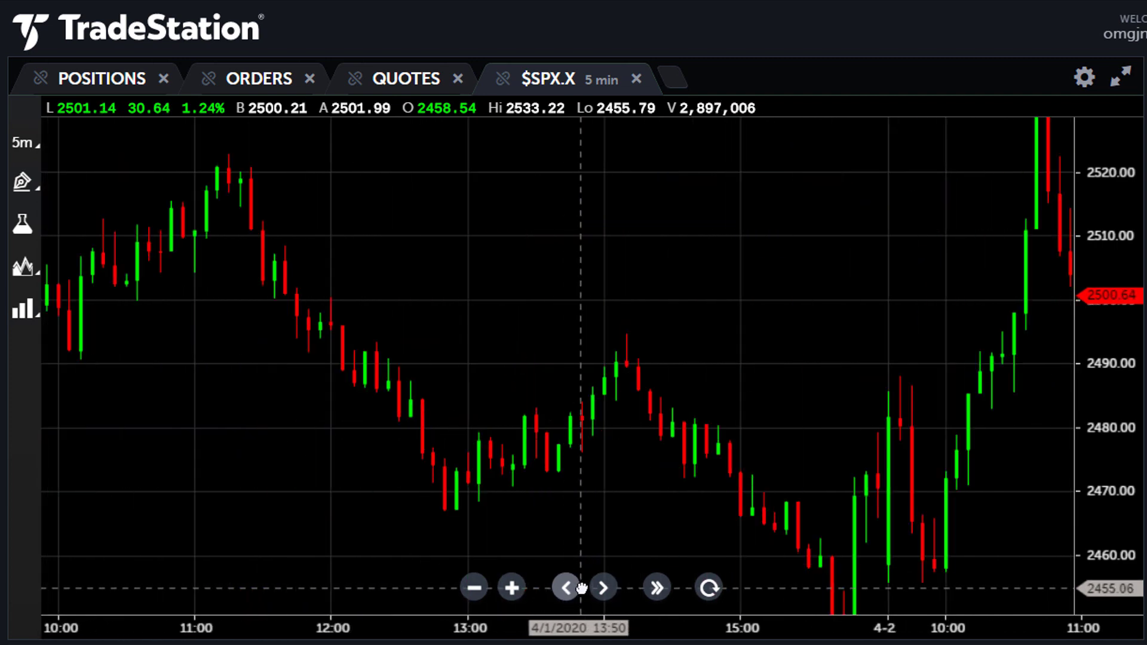
pyautogui.click(603, 589)
pyautogui.click(602, 588)
pyautogui.click(603, 588)
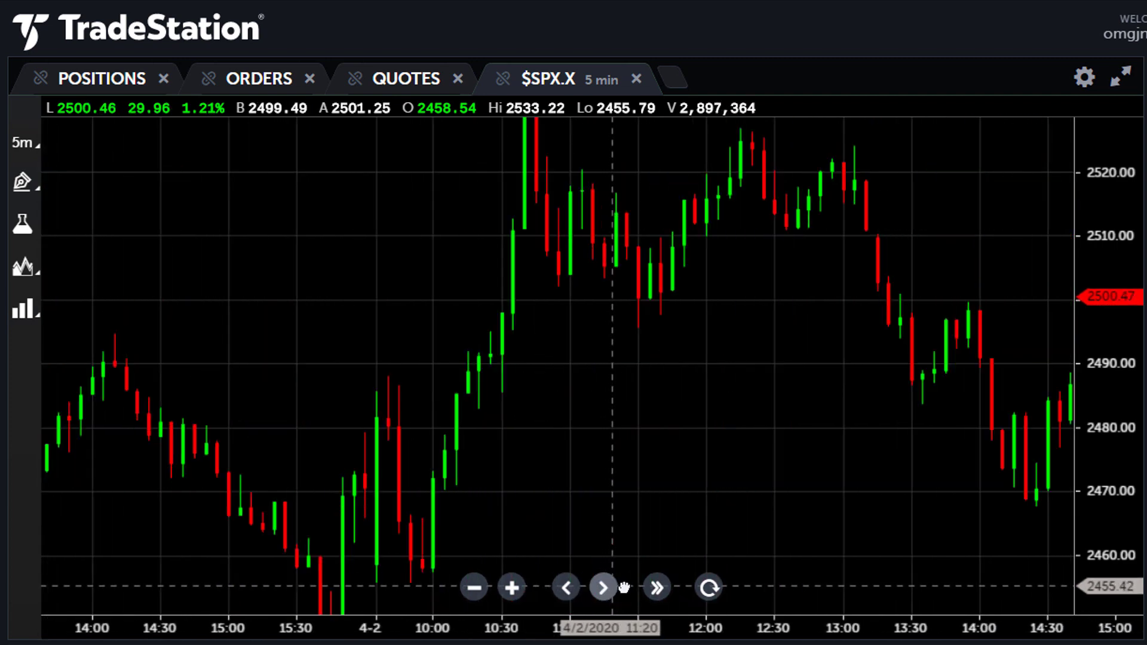
pyautogui.click(656, 588)
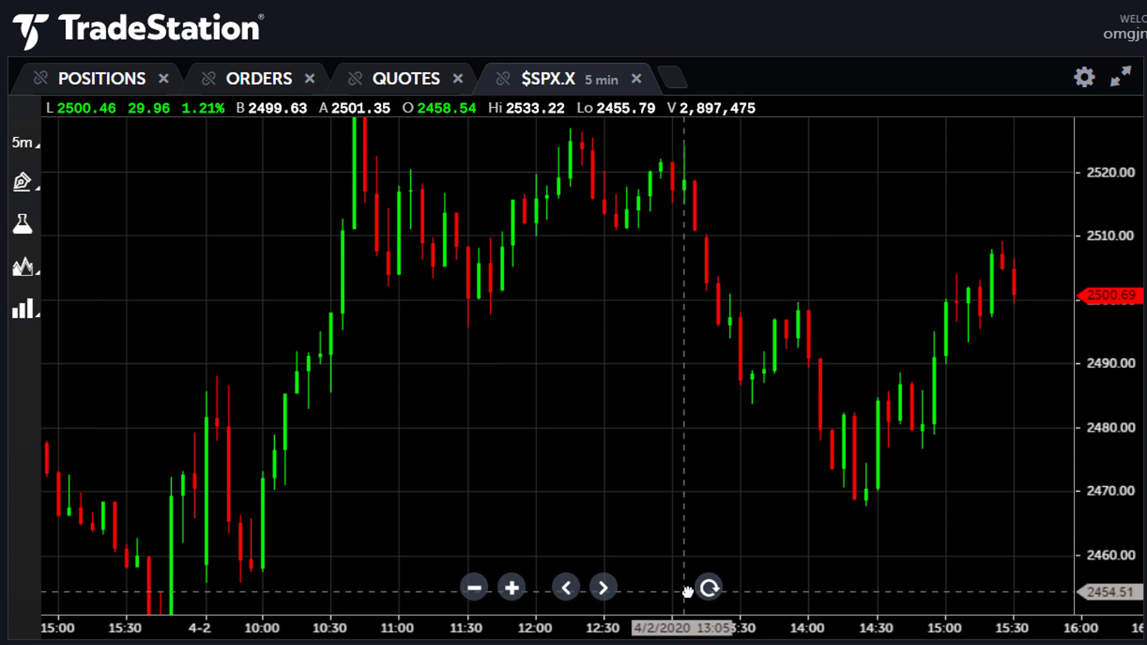
pyautogui.click(709, 590)
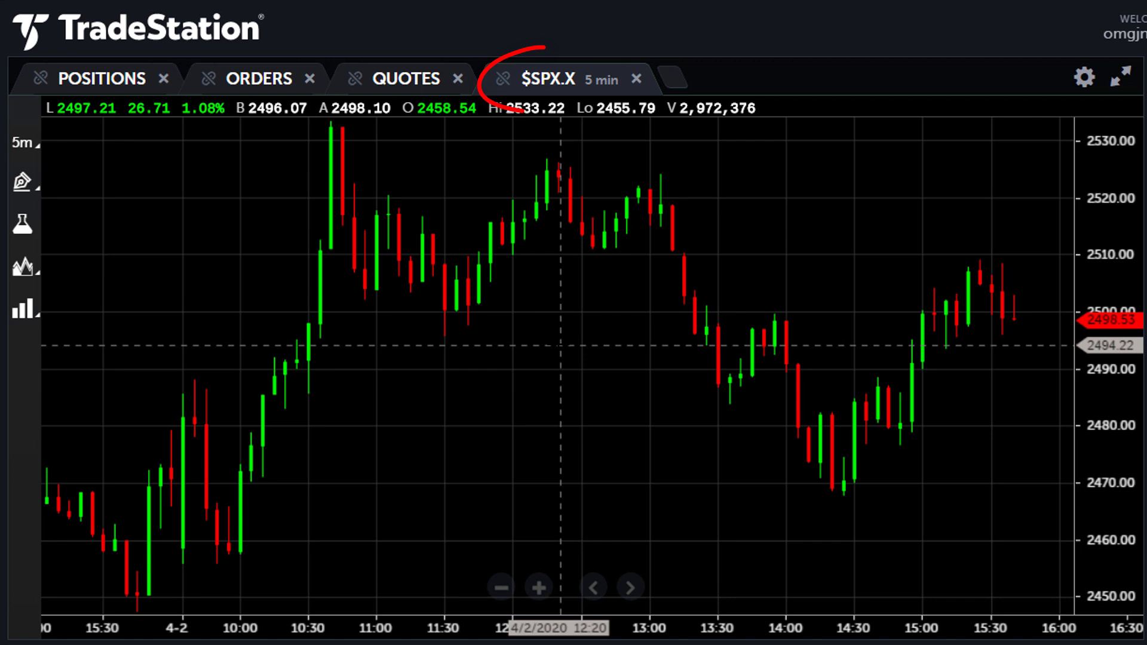
# Step: Change the chart symbol to MSFT, confirming Microsoft Corp through the MICROSO symbol lookup
pyautogui.write('MS')
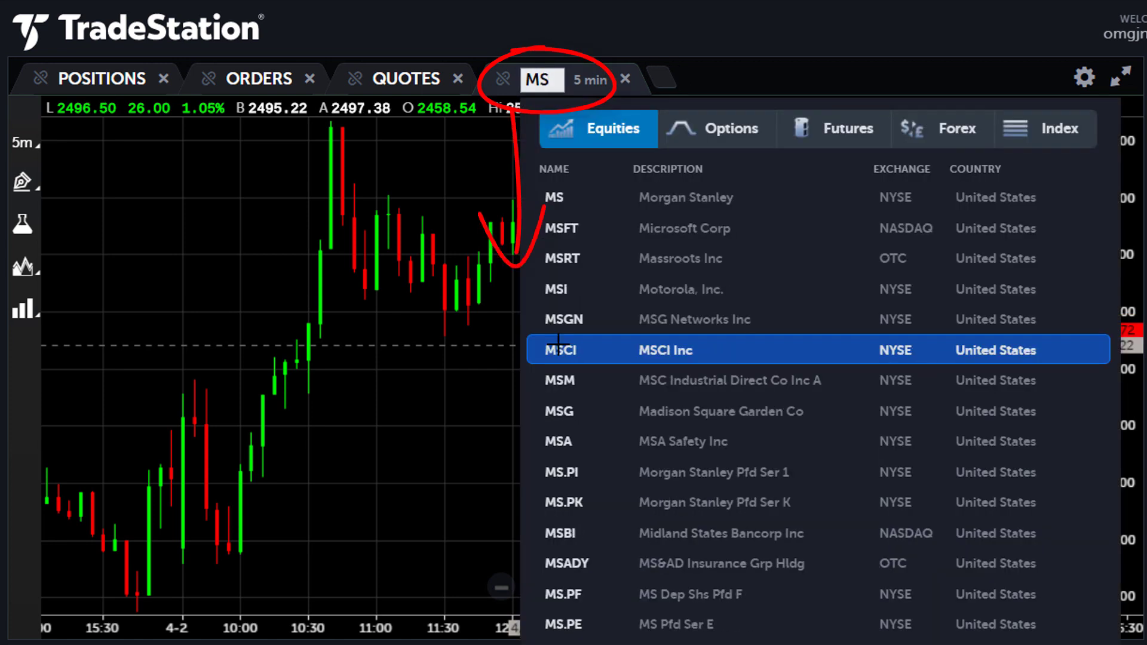
pyautogui.write('FT')
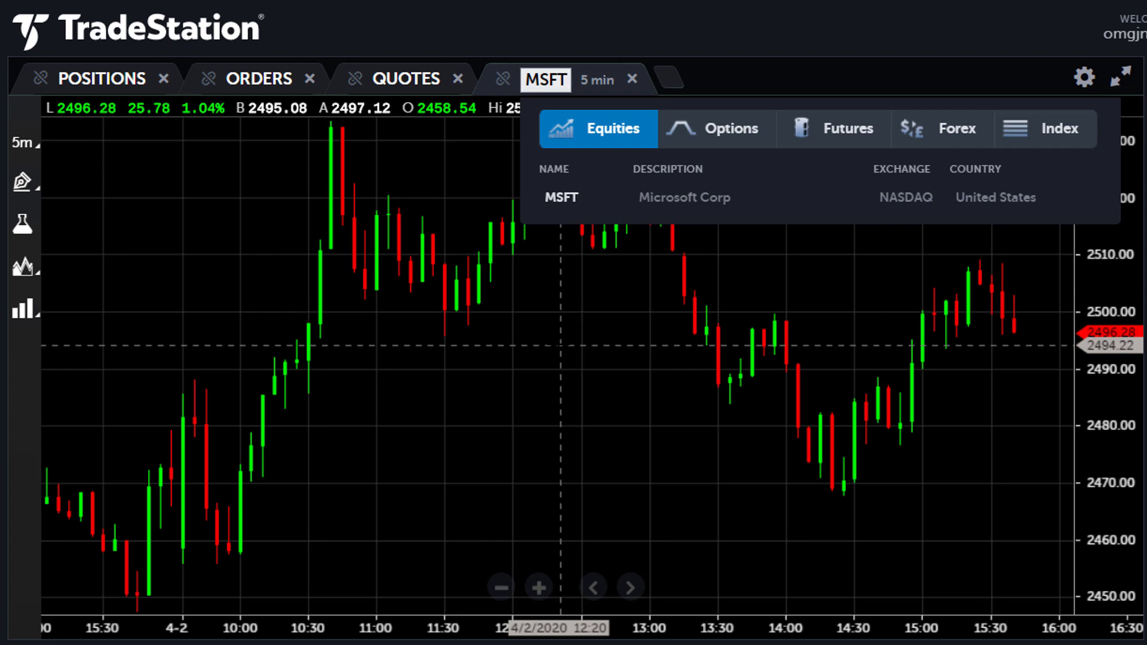
pyautogui.press('Return')
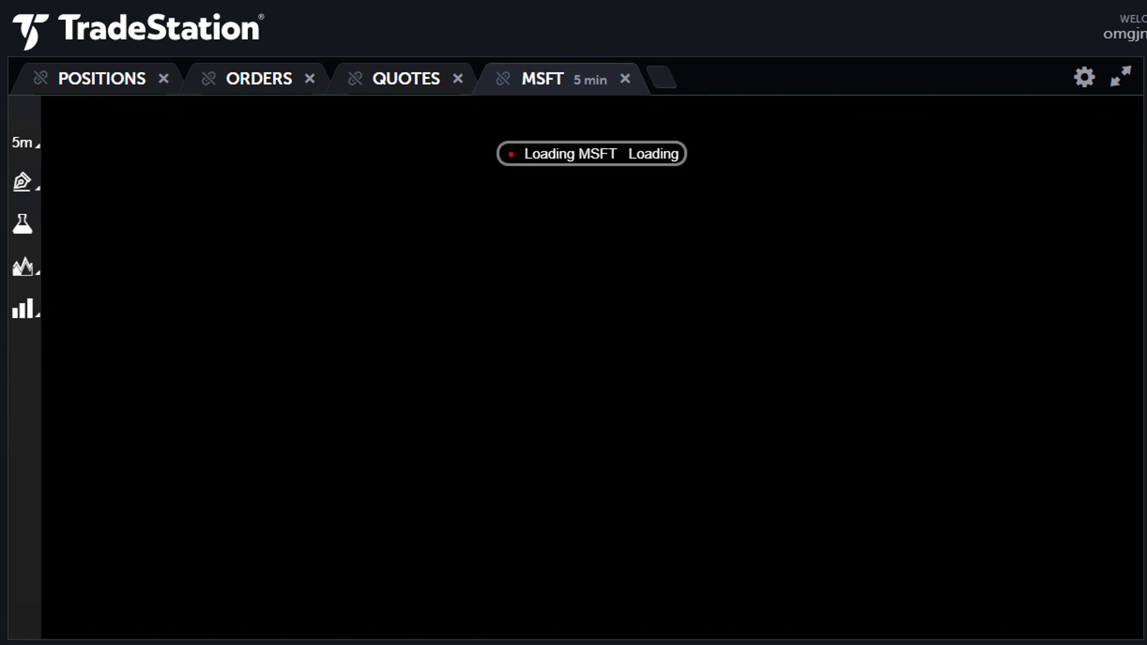
pyautogui.write('MICR')
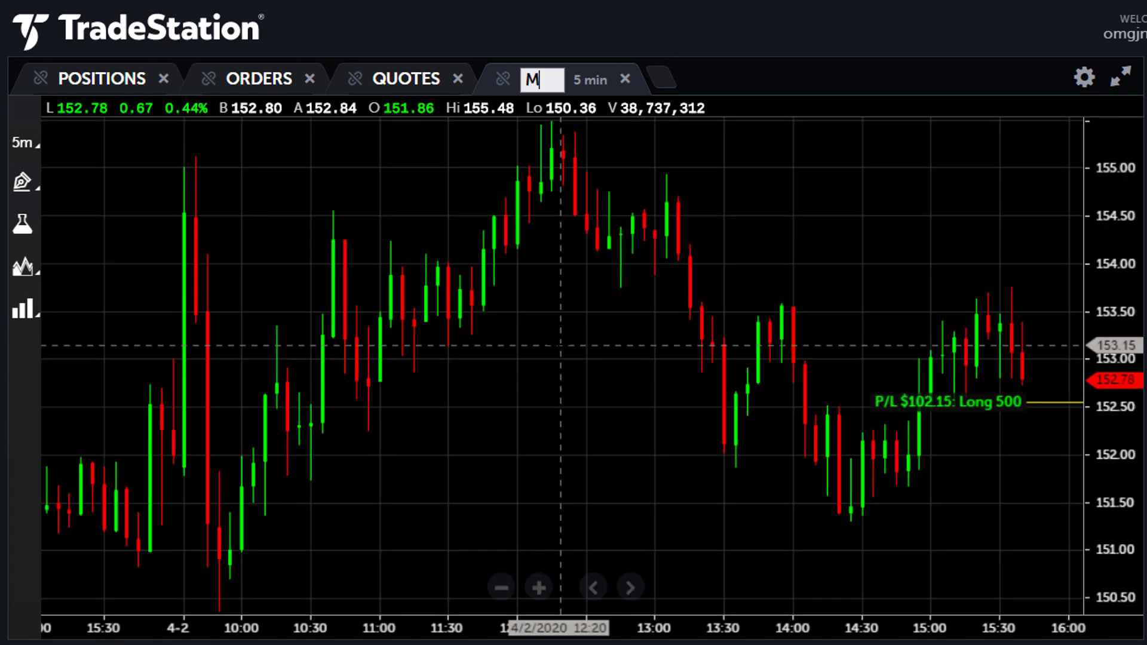
pyautogui.write('OSO')
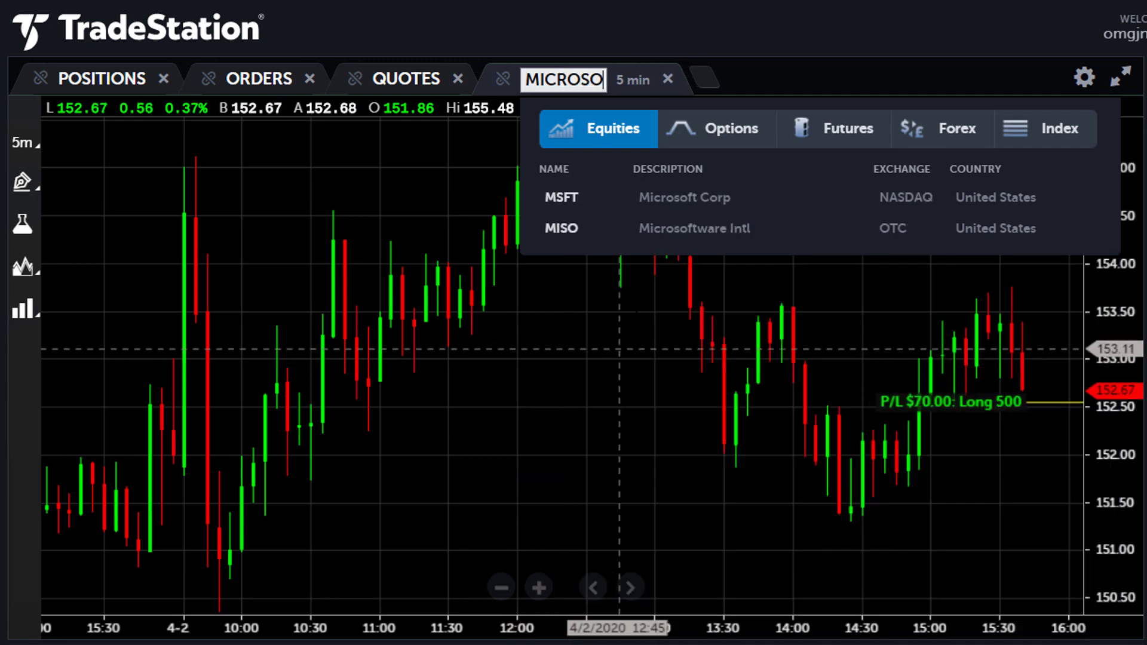
pyautogui.click(707, 203)
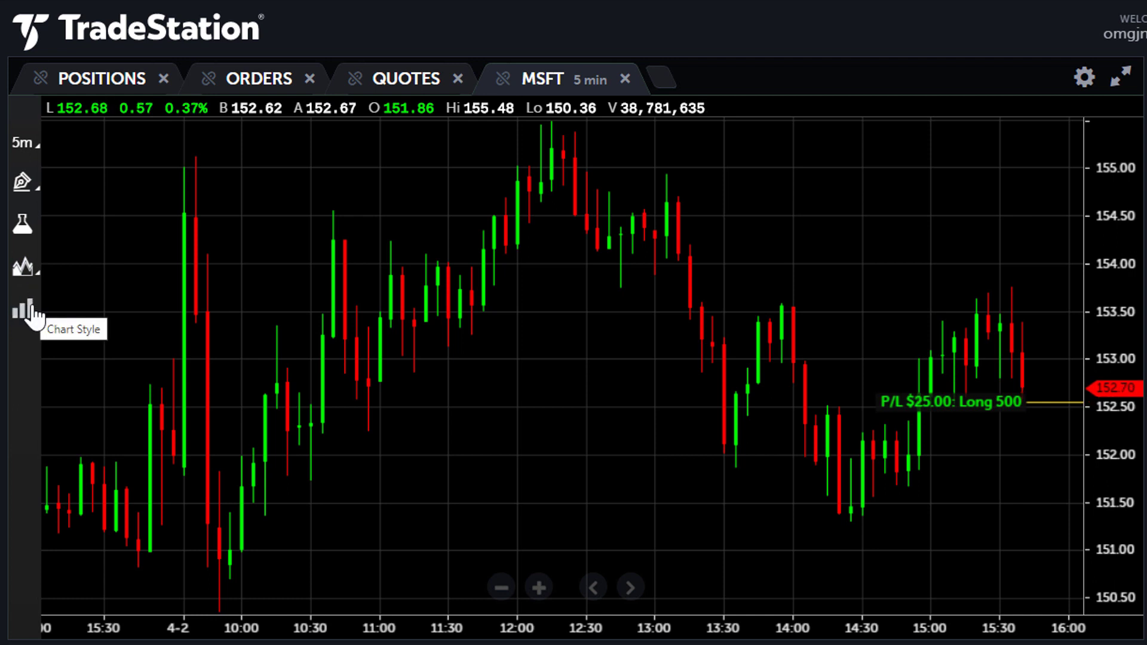
# Step: Set the MSFT chart's bar interval to a custom 120 minutes
pyautogui.click(29, 149)
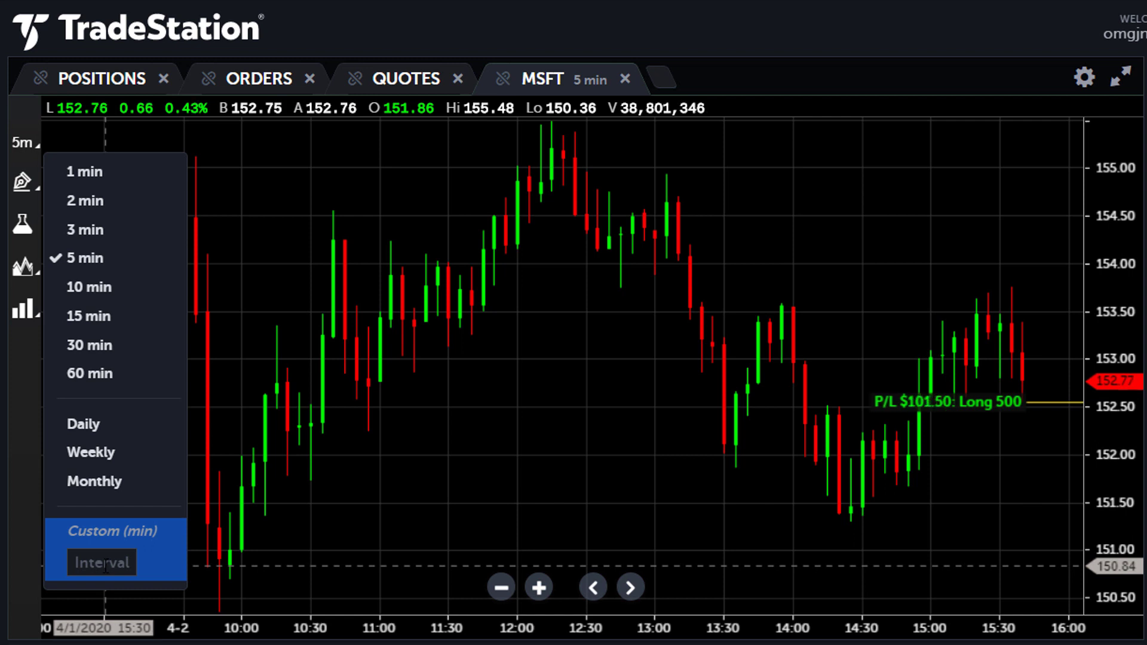
pyautogui.click(103, 565)
pyautogui.write('120')
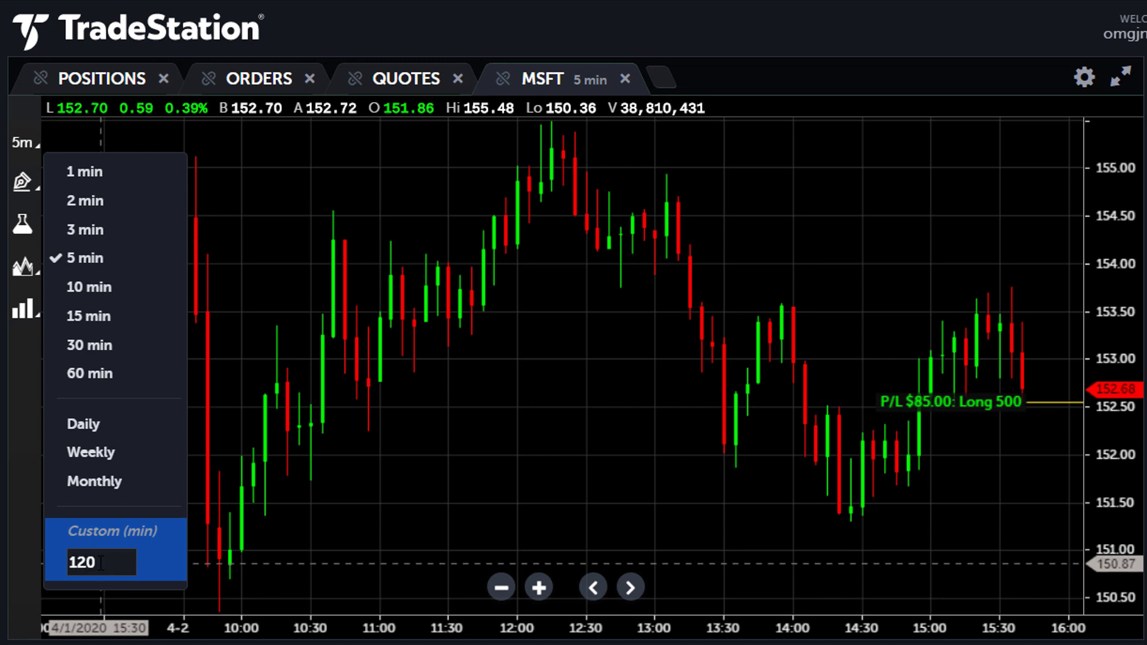
pyautogui.press('Return')
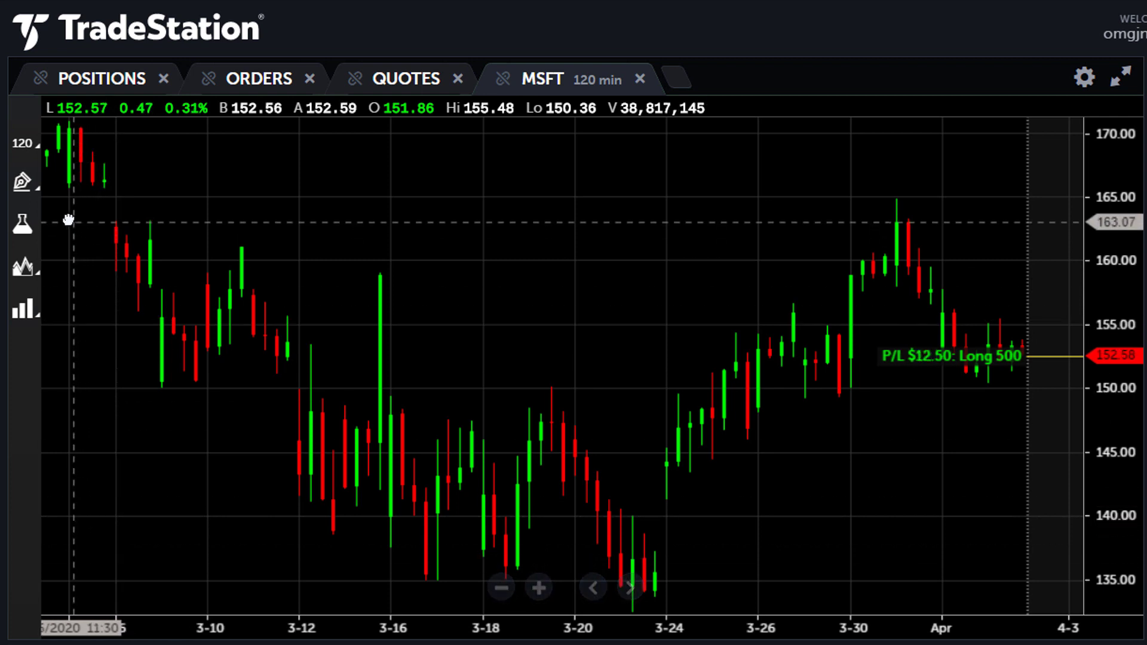
# Step: Switch the chart style to OHLC bars, then area, then line, and finally back to candlesticks
pyautogui.click(25, 310)
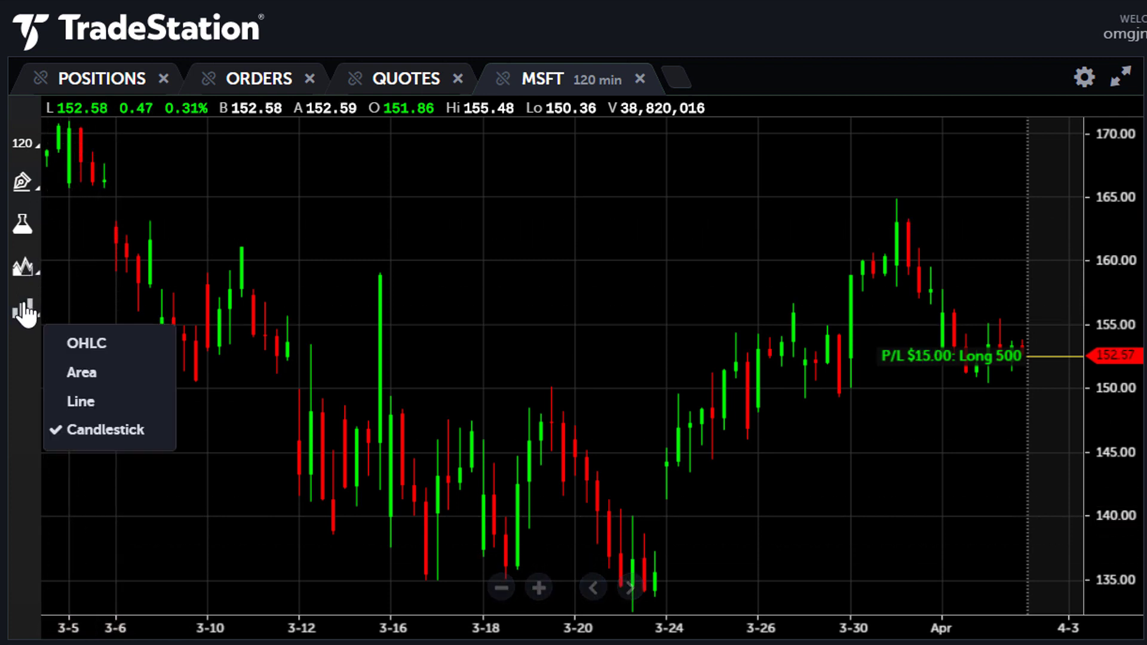
pyautogui.click(75, 342)
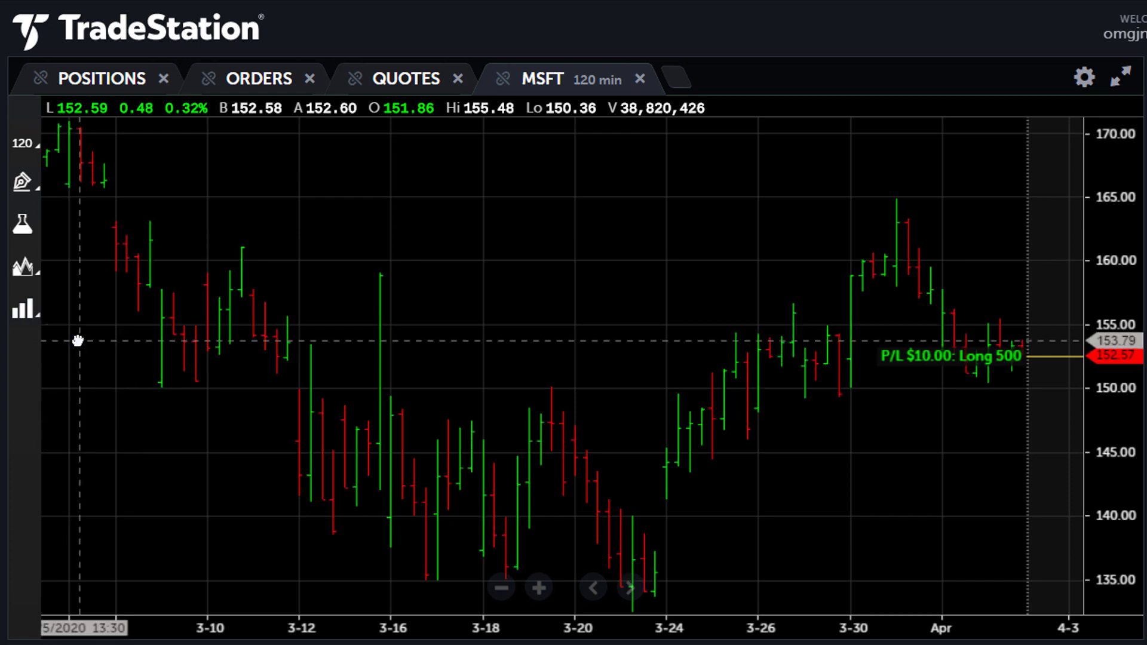
pyautogui.click(34, 320)
pyautogui.click(71, 376)
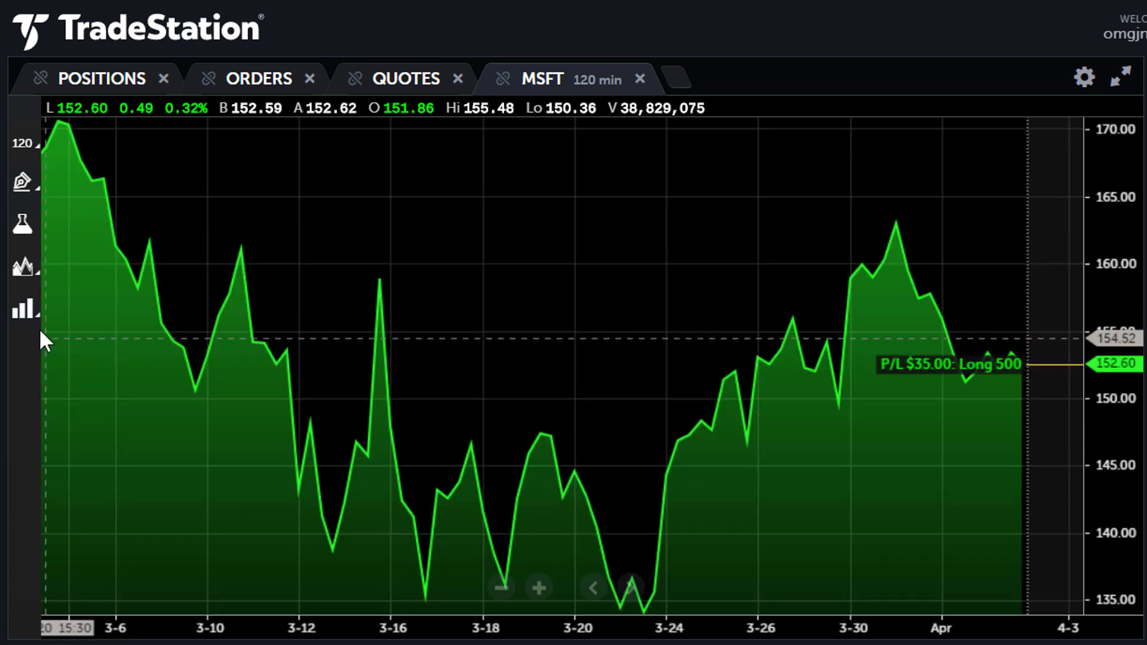
pyautogui.click(22, 310)
pyautogui.click(76, 405)
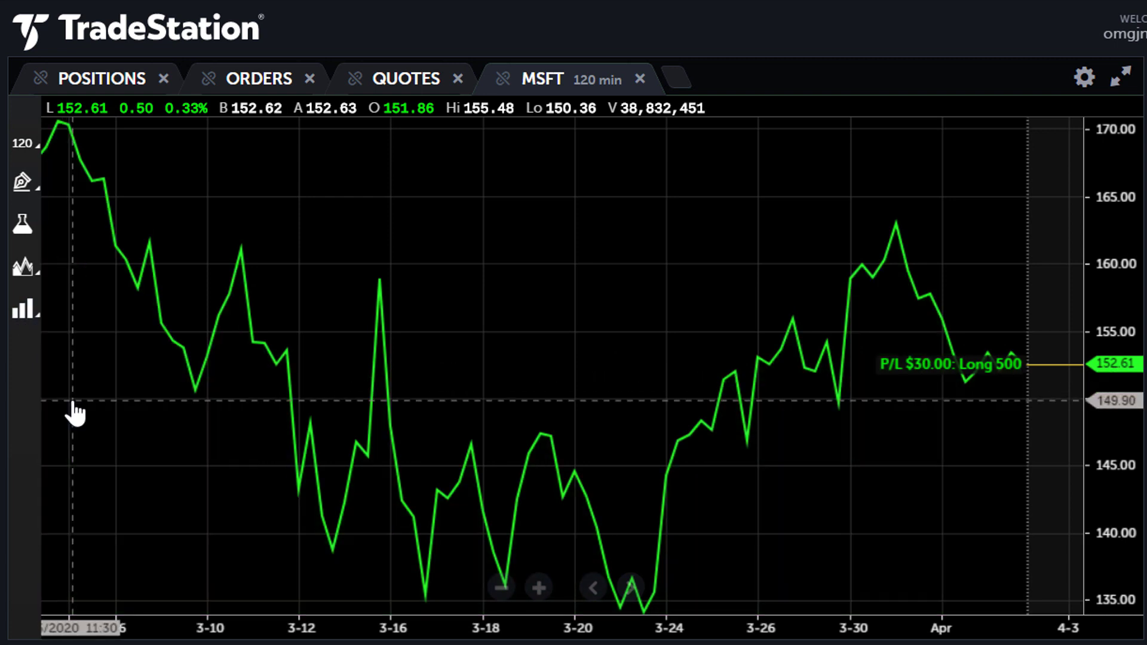
pyautogui.click(25, 315)
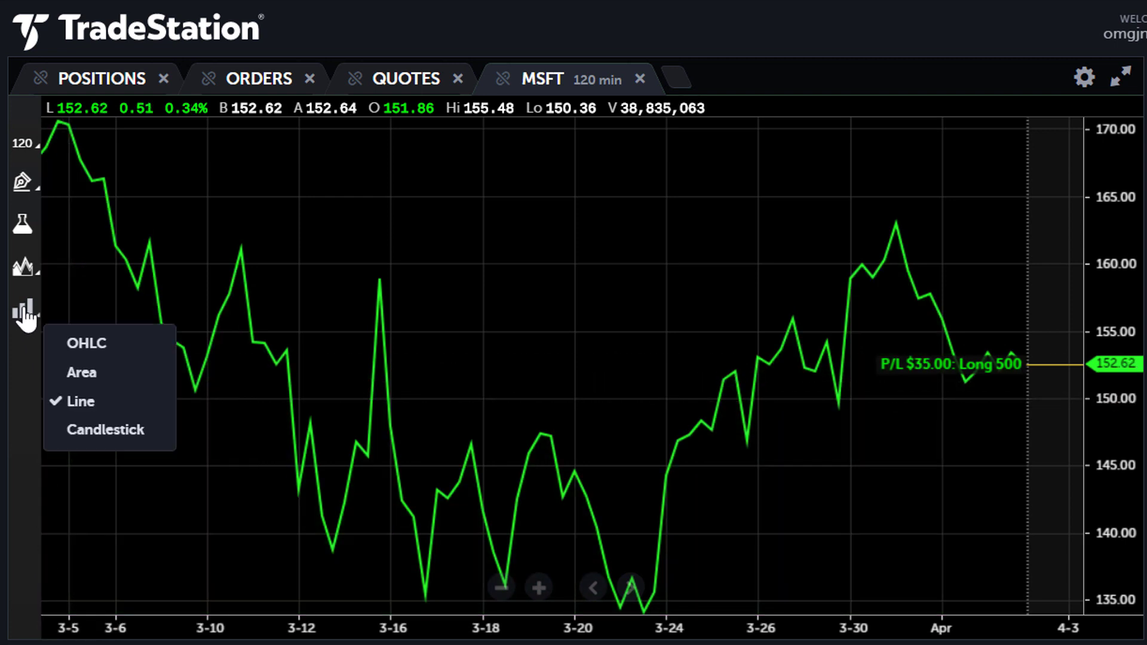
pyautogui.click(137, 442)
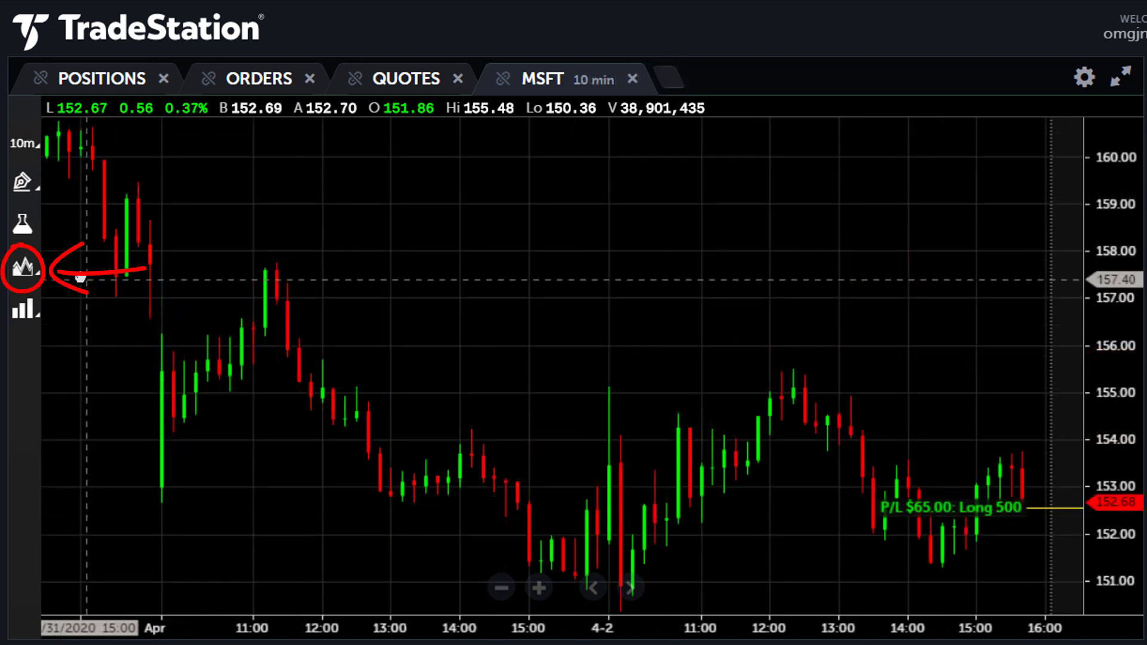
# Step: Set the chart session to Regular + Pre & Post Market
pyautogui.click(23, 267)
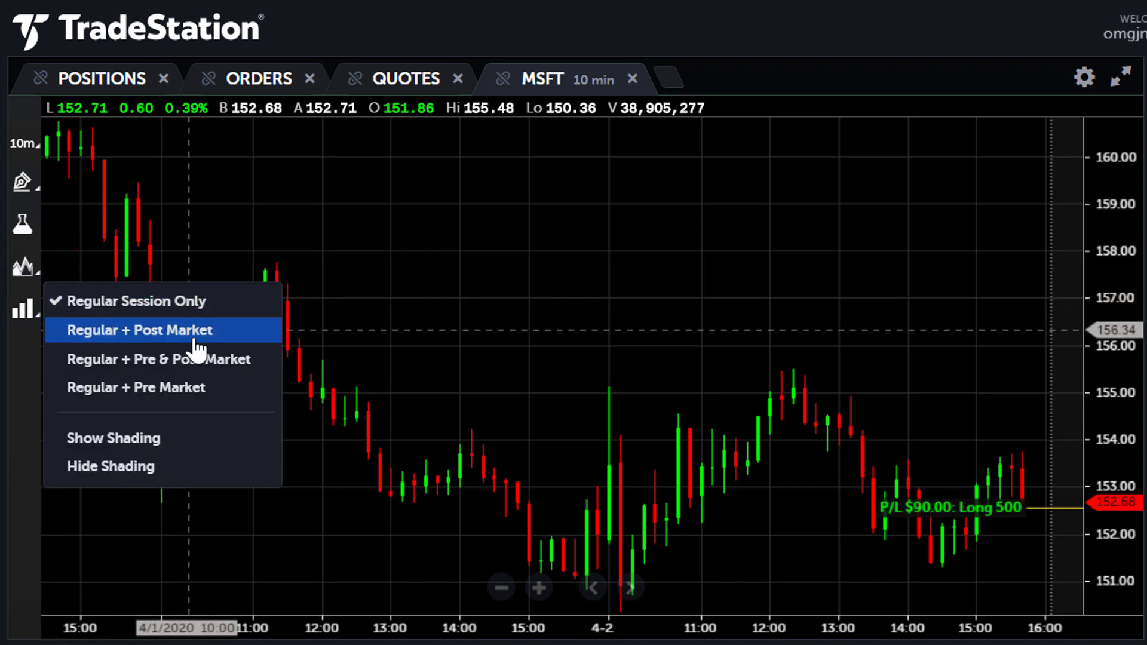
pyautogui.click(238, 369)
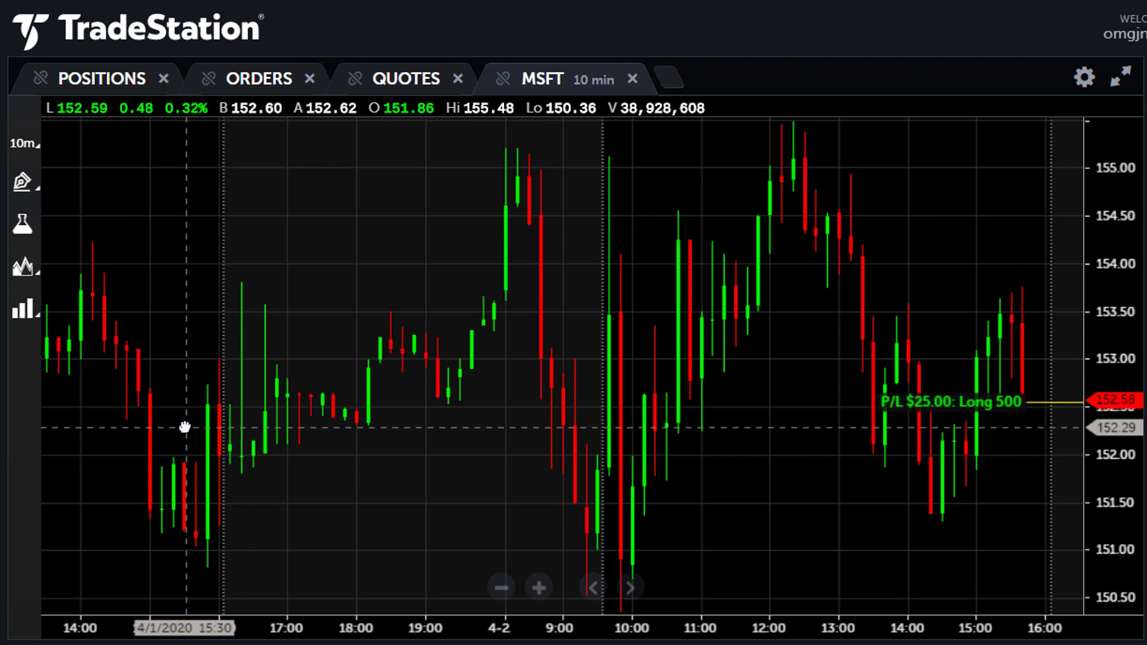
pyautogui.click(26, 272)
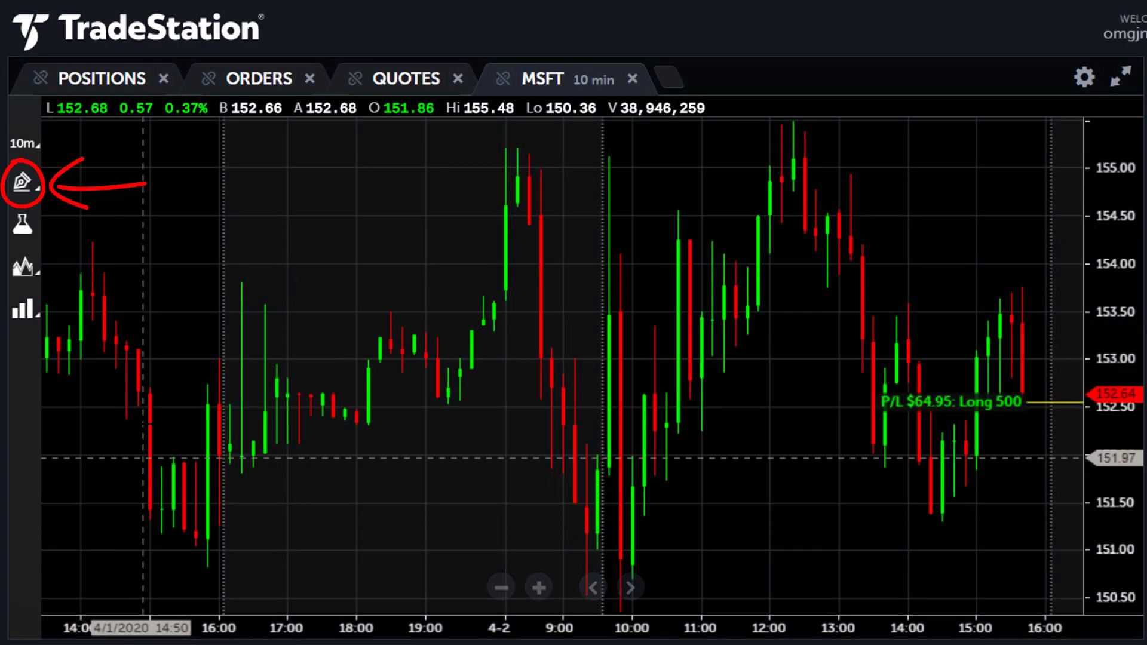
# Step: Draw a trend line from the 10:00 low to the 14:30 low on April 2
pyautogui.click(29, 188)
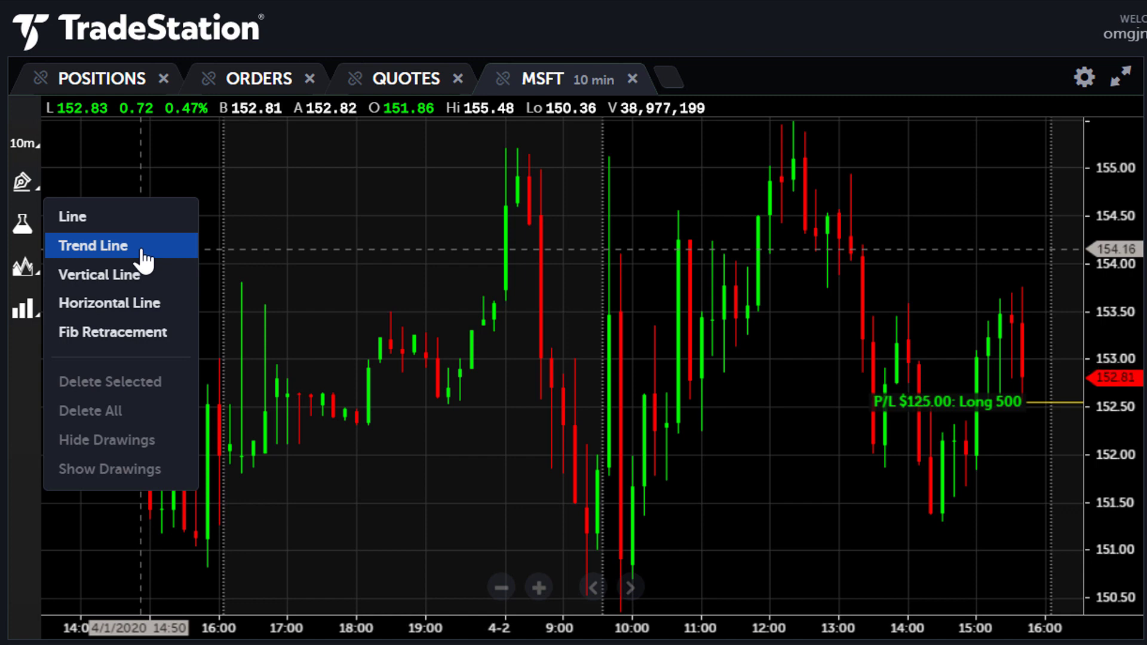
pyautogui.click(142, 252)
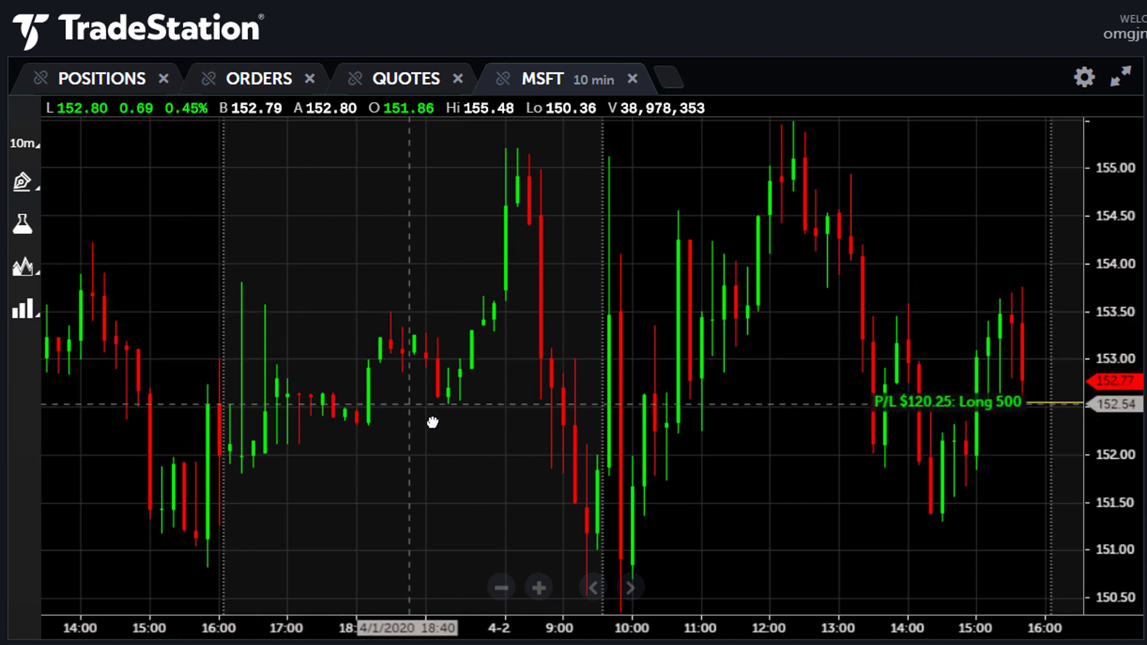
pyautogui.click(644, 568)
pyautogui.click(711, 558)
pyautogui.moveTo(711, 558); pyautogui.dragTo(945, 523)
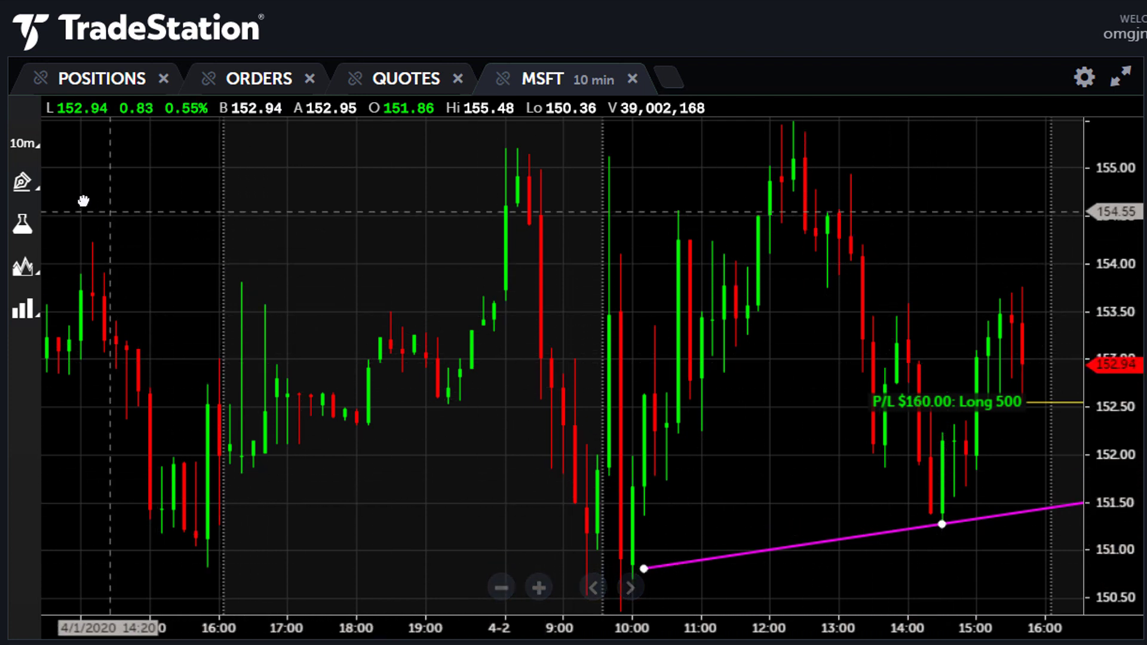
# Step: Add a horizontal line at 153.30
pyautogui.click(34, 195)
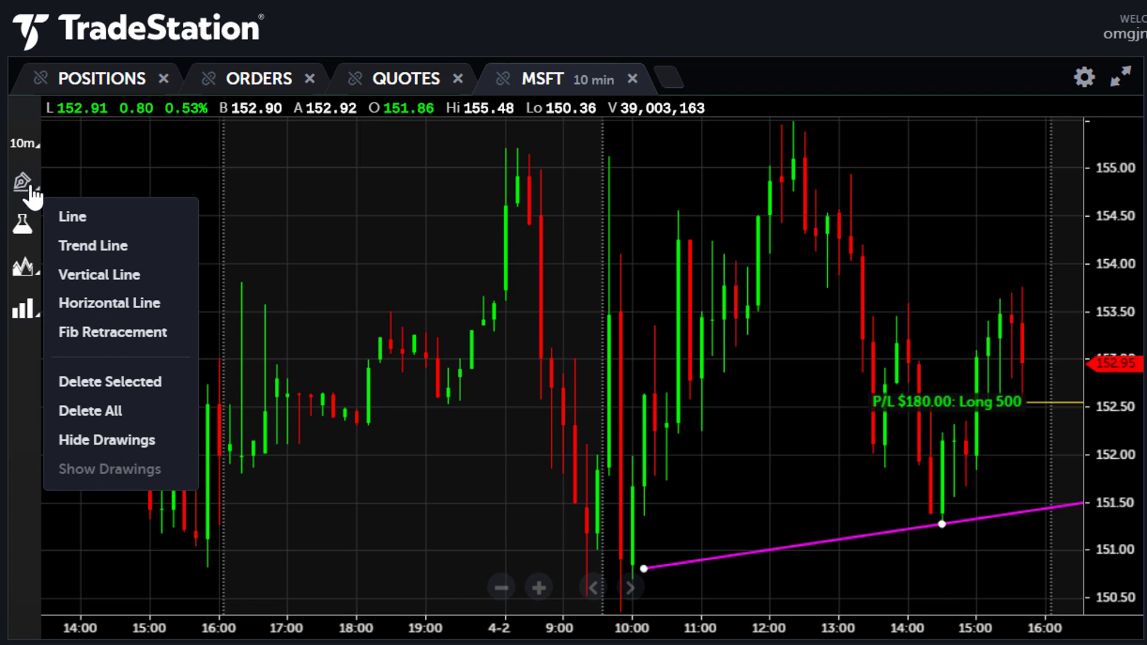
pyautogui.click(163, 304)
pyautogui.click(184, 330)
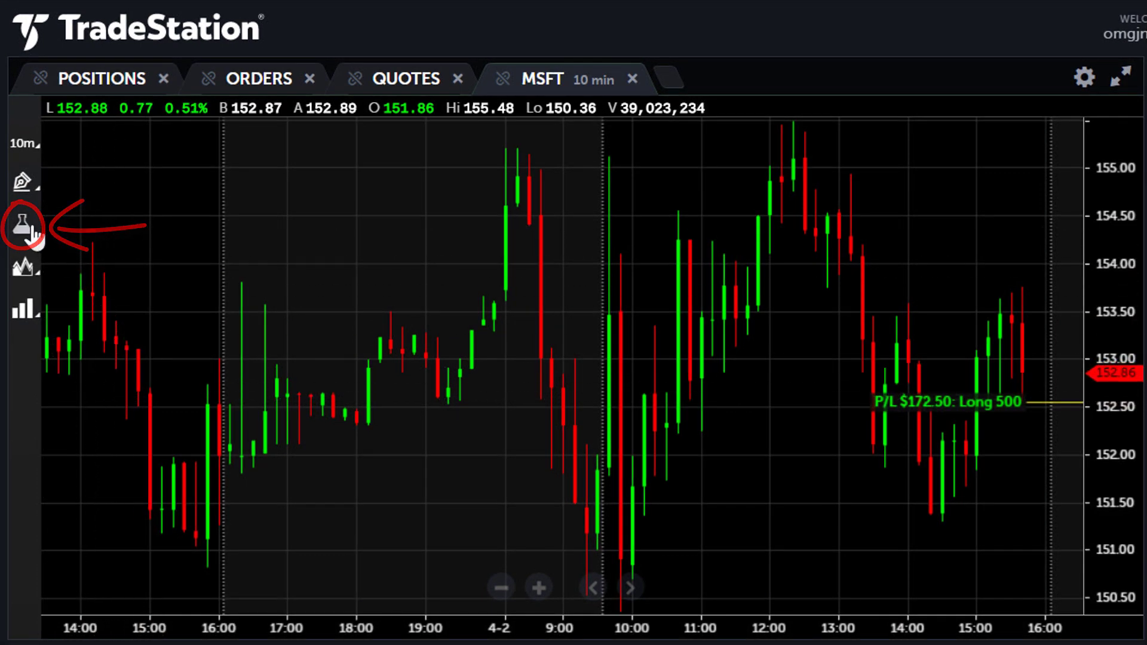
# Step: Select Mov Avg 2 Lines and Volume Avg together in the Add Studies list and apply them
pyautogui.click(27, 229)
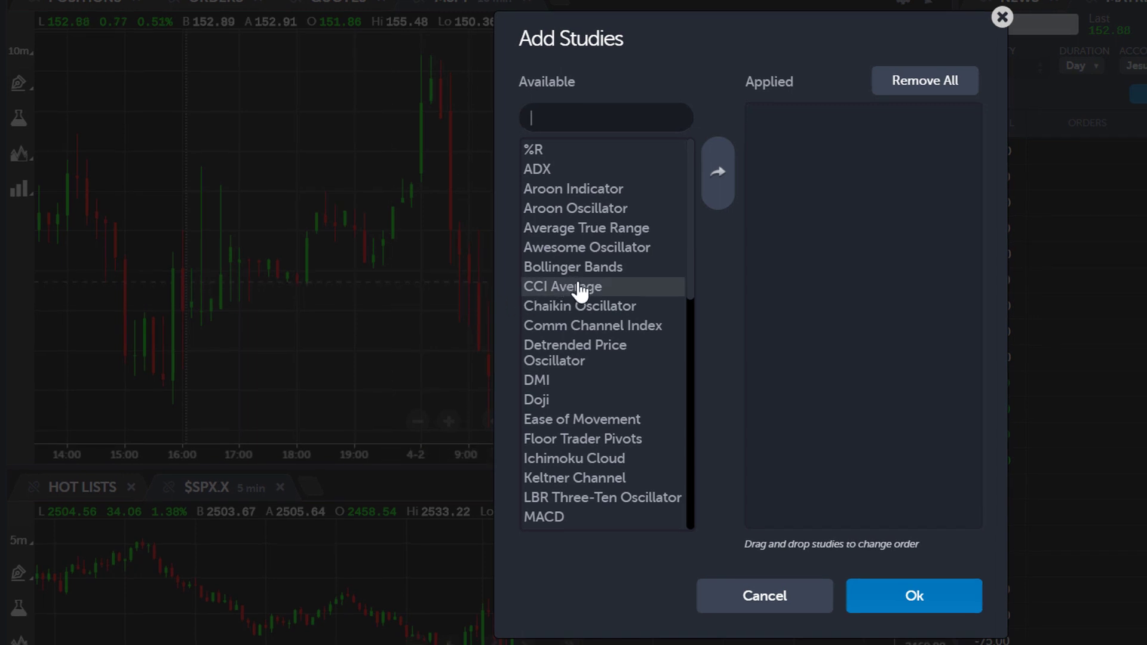
pyautogui.scroll(-9, 595, 292)
pyautogui.scroll(3, 590, 294)
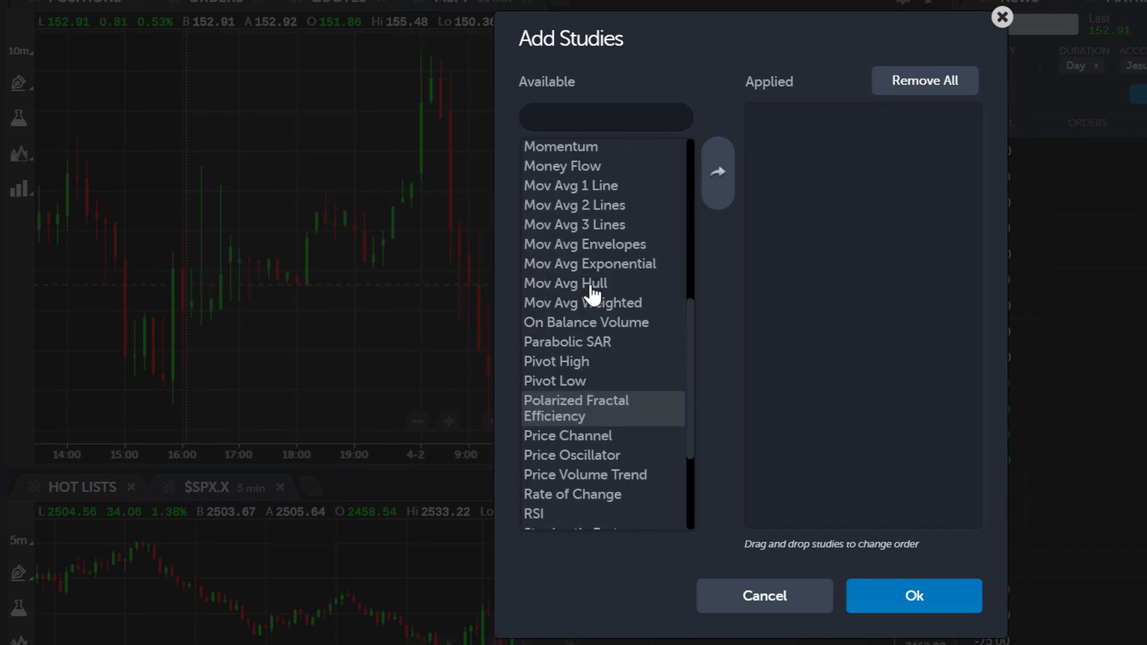
pyautogui.click(591, 209)
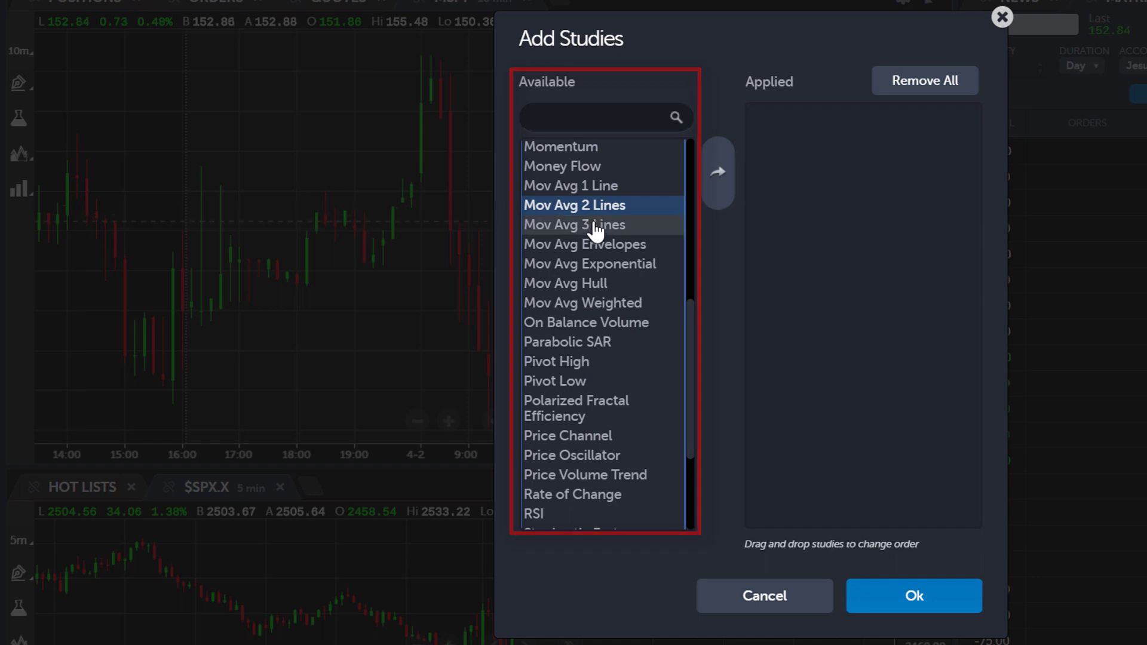
pyautogui.scroll(-3, 600, 236)
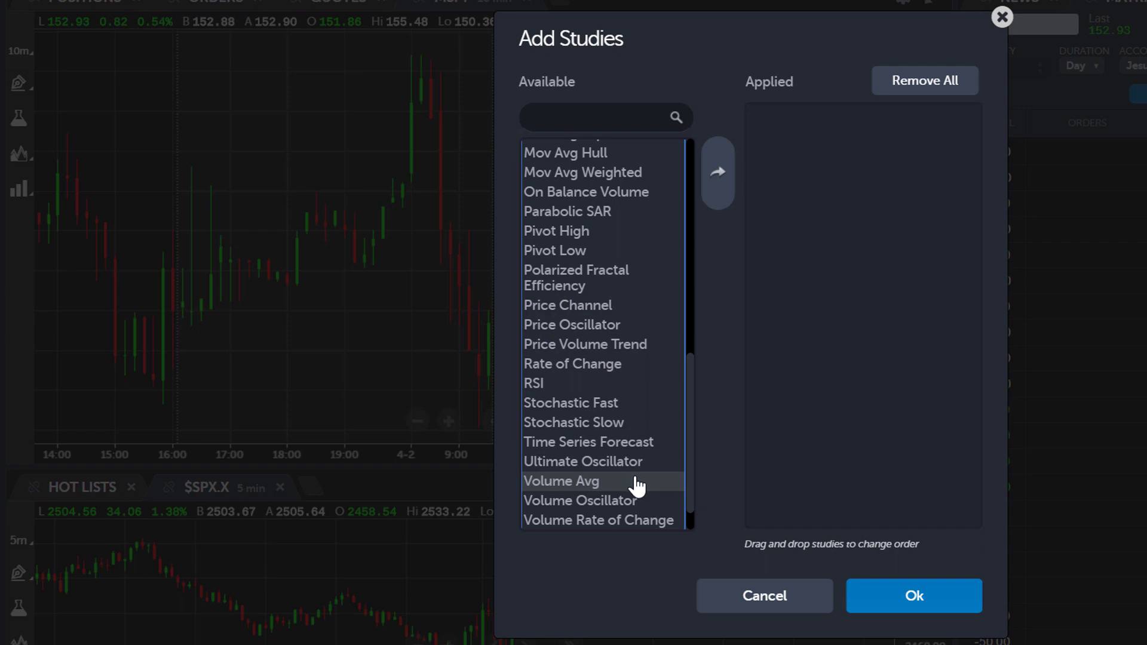
pyautogui.press('ctrl')
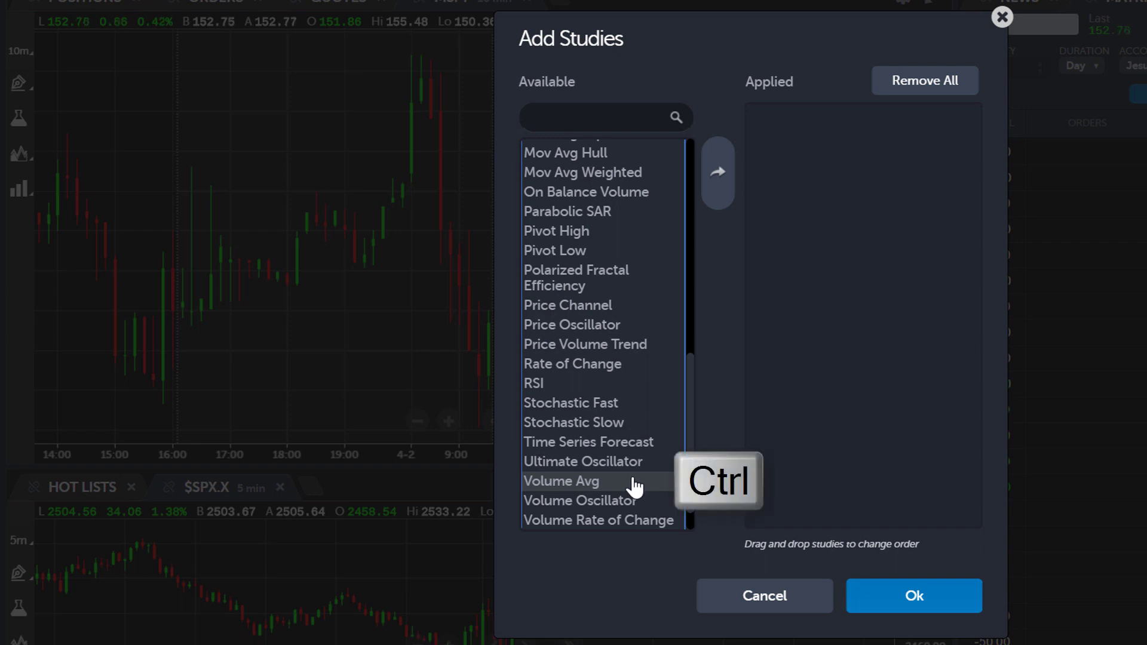
pyautogui.keyDown('ctrl'); pyautogui.click(634, 482); pyautogui.keyUp('ctrl')
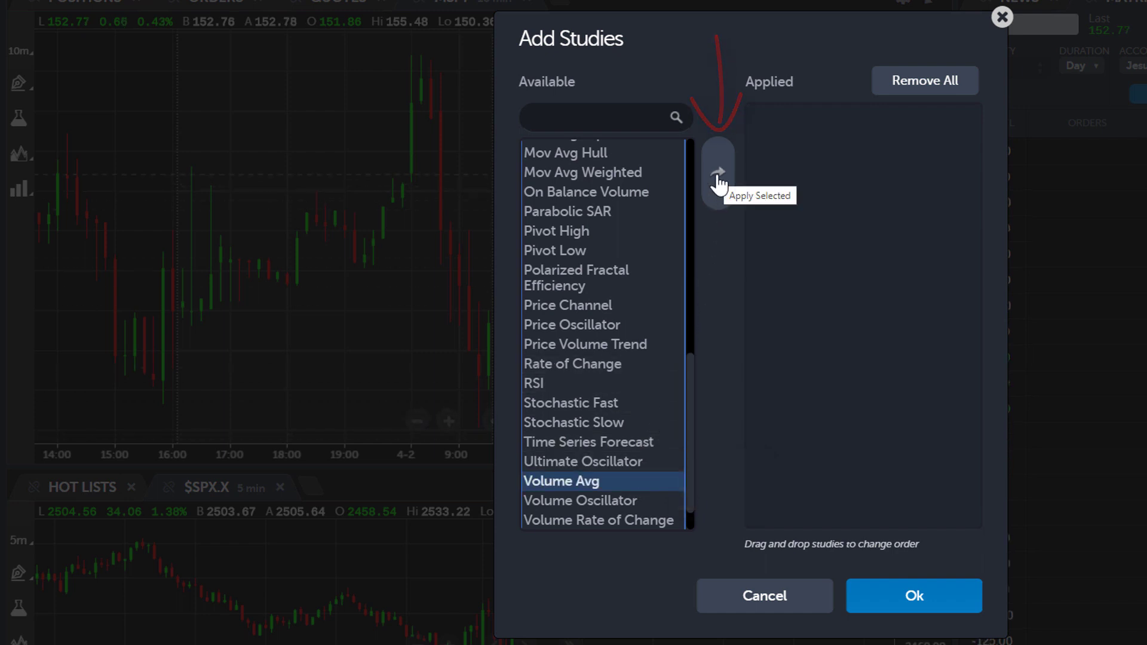
pyautogui.click(717, 173)
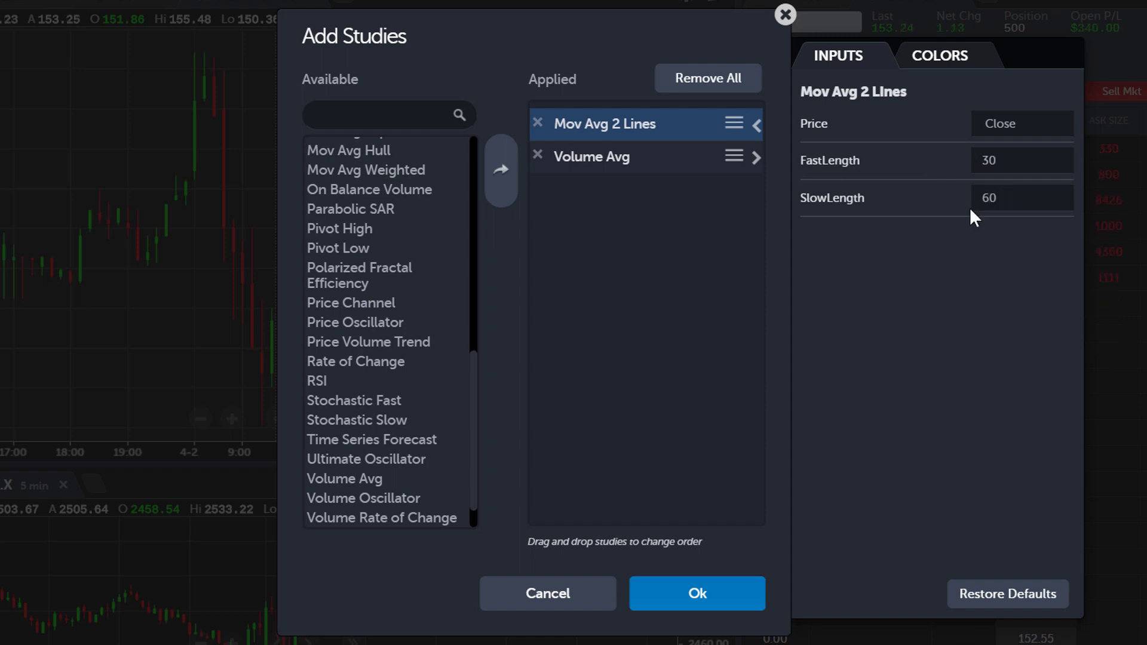
# Step: Check the Volume Avg length of 30 and confirm both studies onto the MSFT chart
pyautogui.click(756, 158)
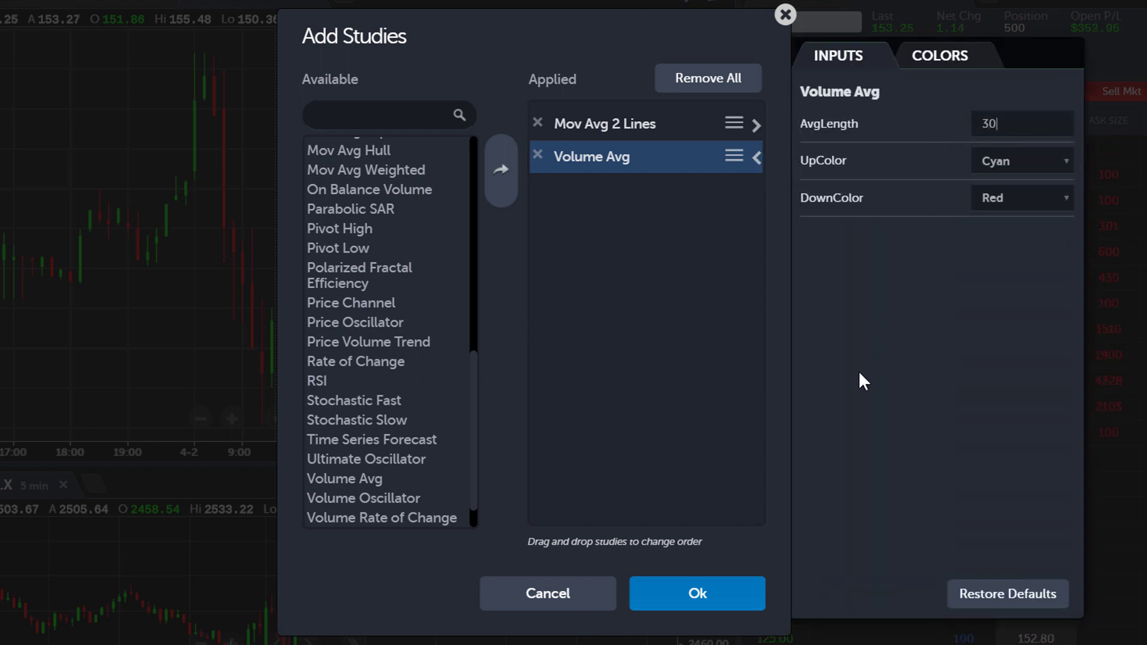
pyautogui.click(712, 595)
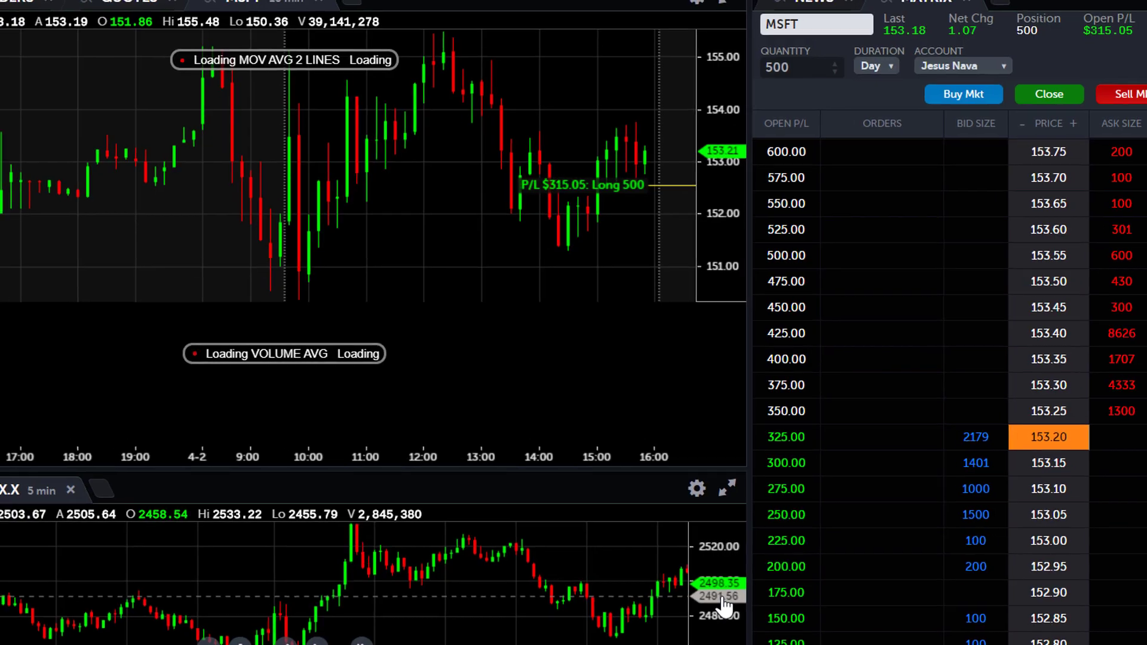